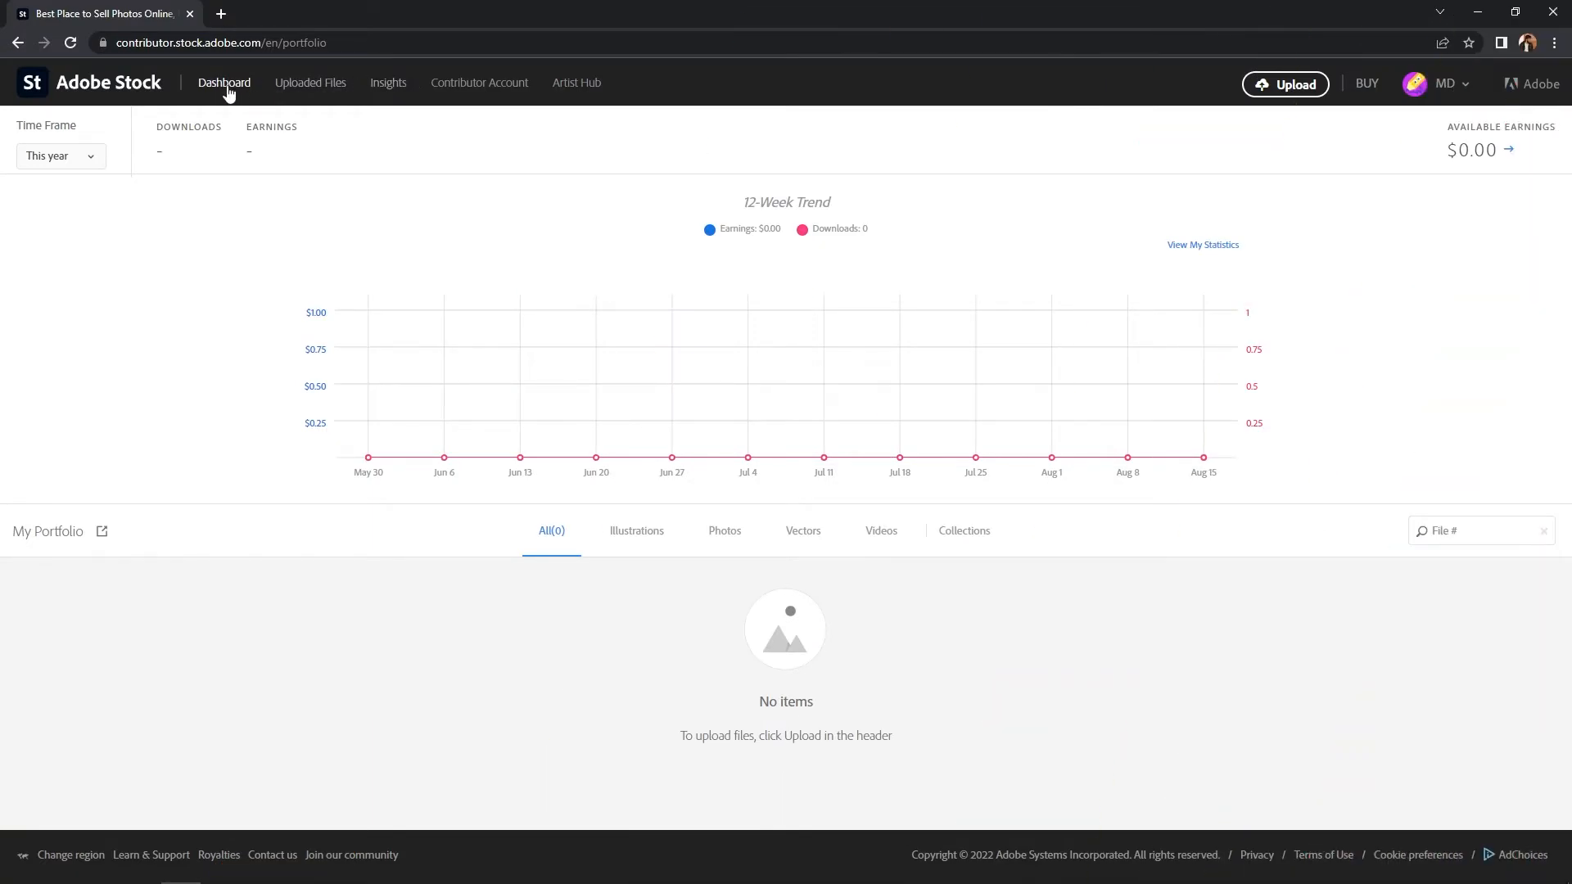
Step: Go to the Contributor Account details page from the portfolio dashboard
left_click(464, 85)
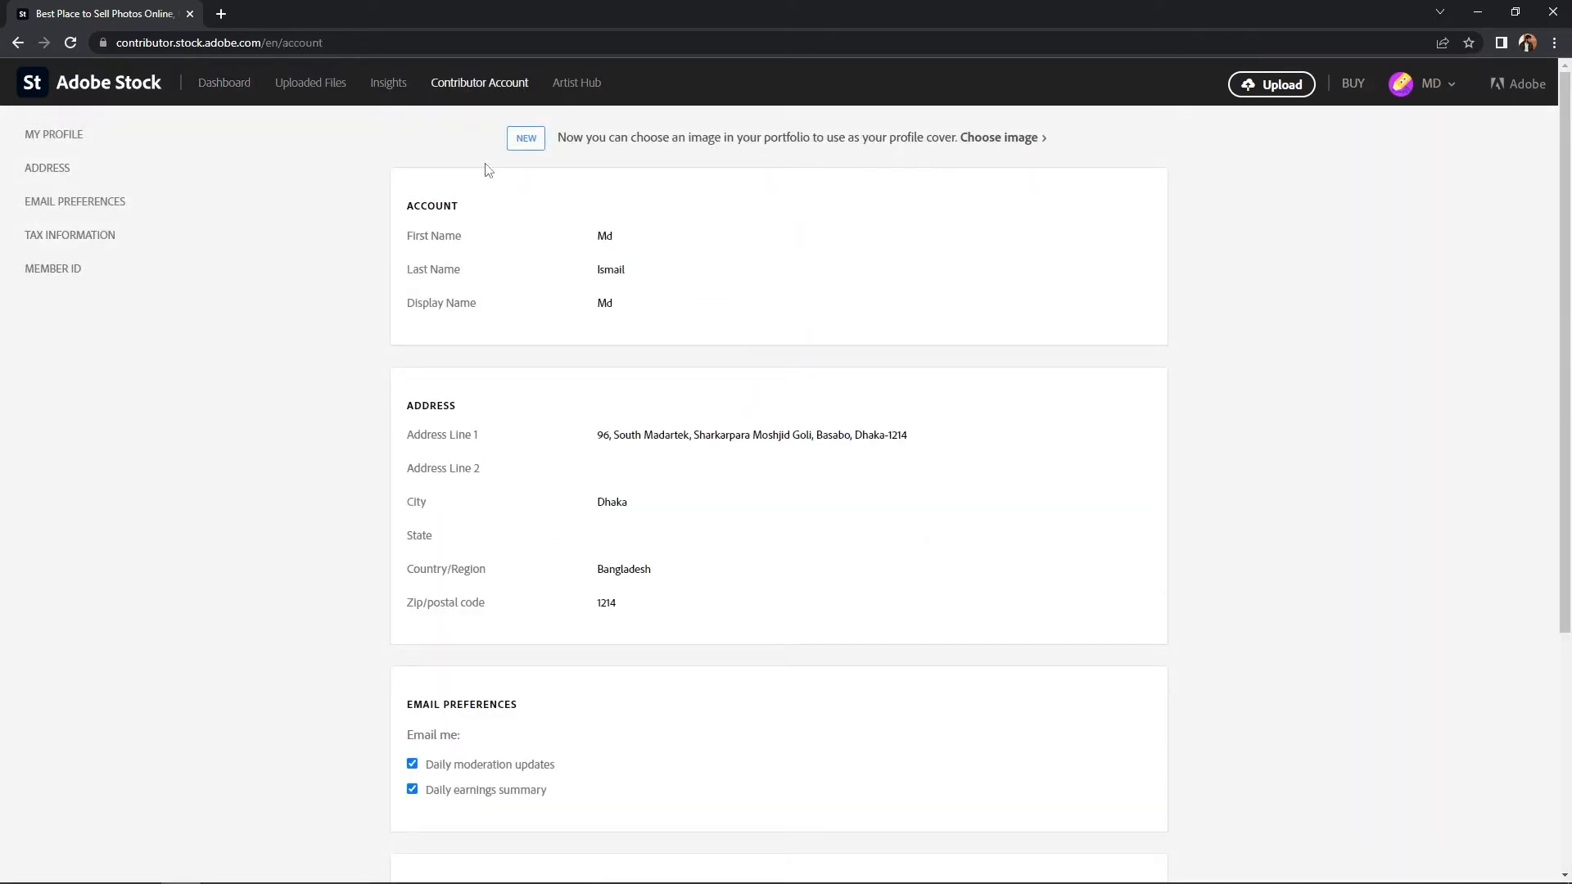
Step: Choose Add tax information in the Tax Information section
scroll(488, 169, "down", 5)
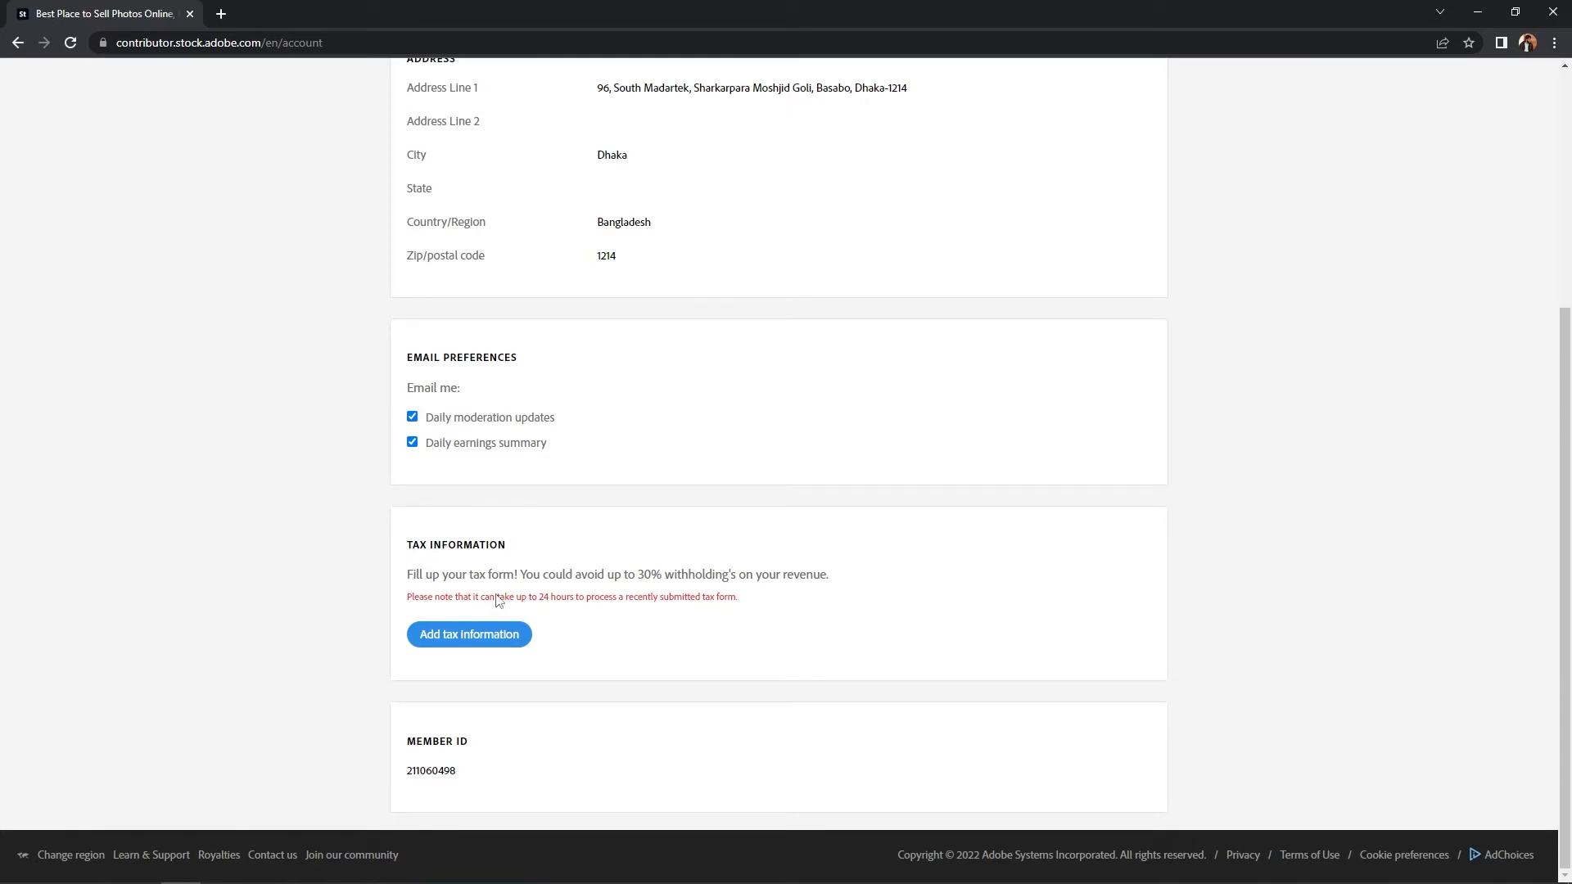
left_click(475, 648)
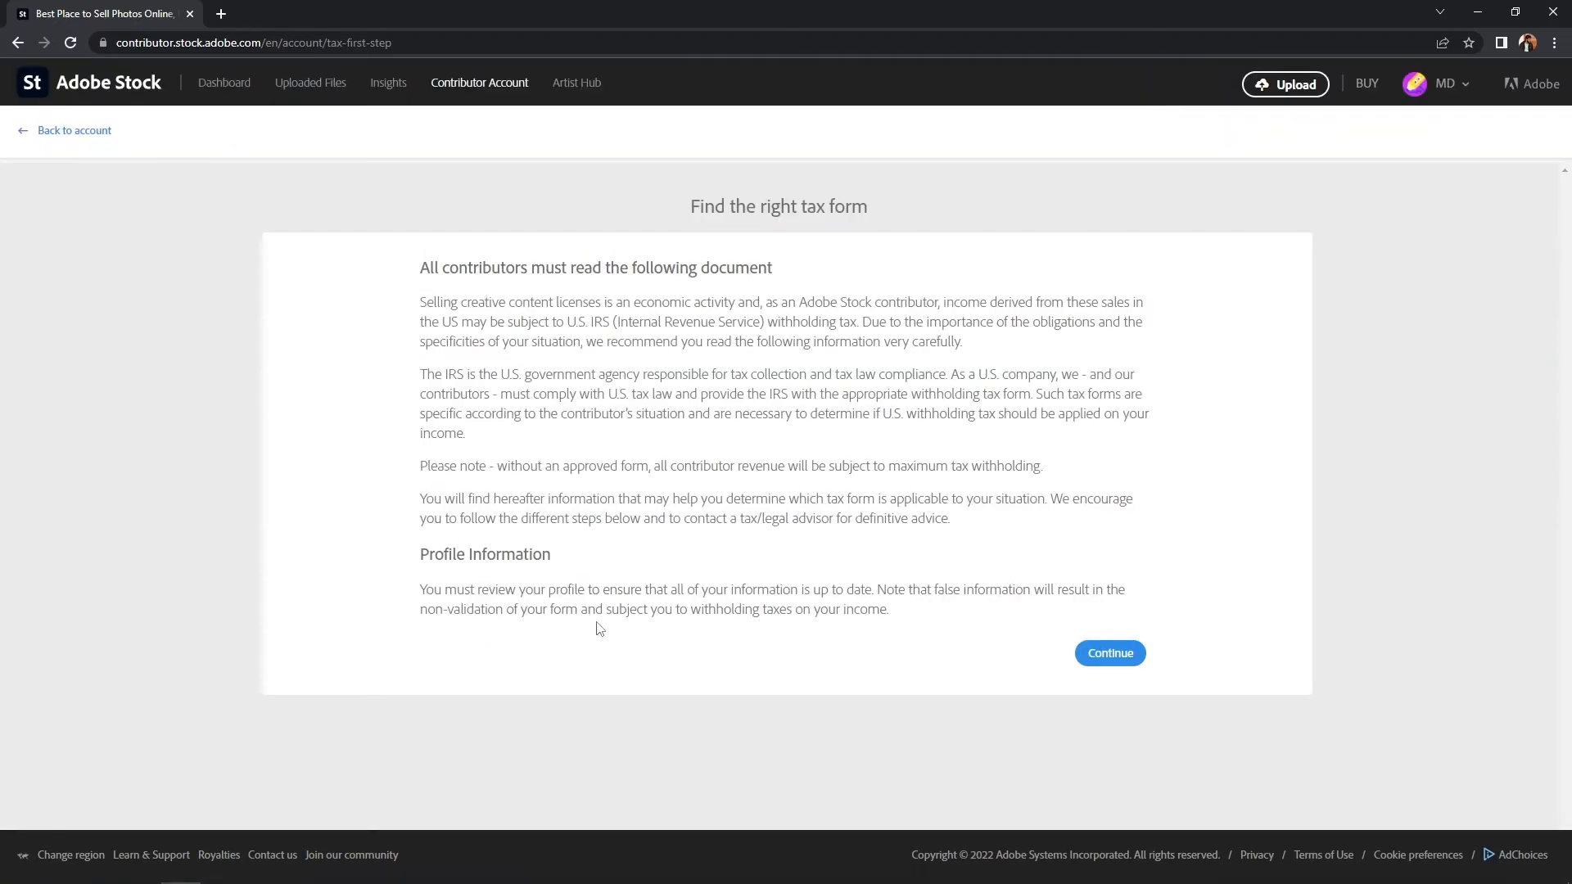
Step: Identify as An individual and start the W-8 BEN form for tax-treaty country residents
left_click(1108, 655)
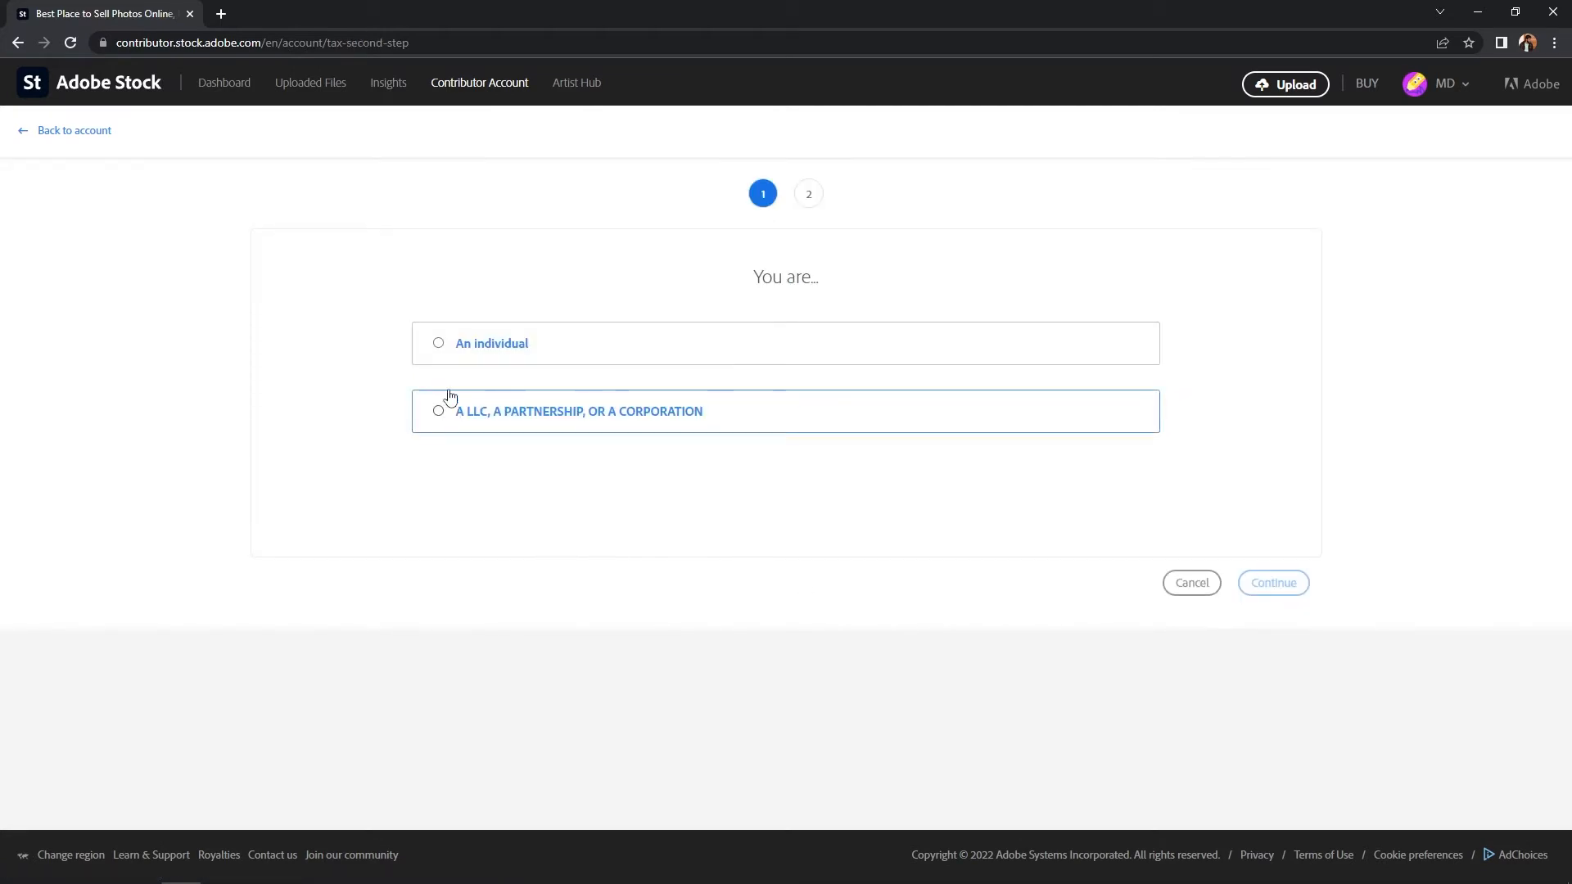
left_click(483, 345)
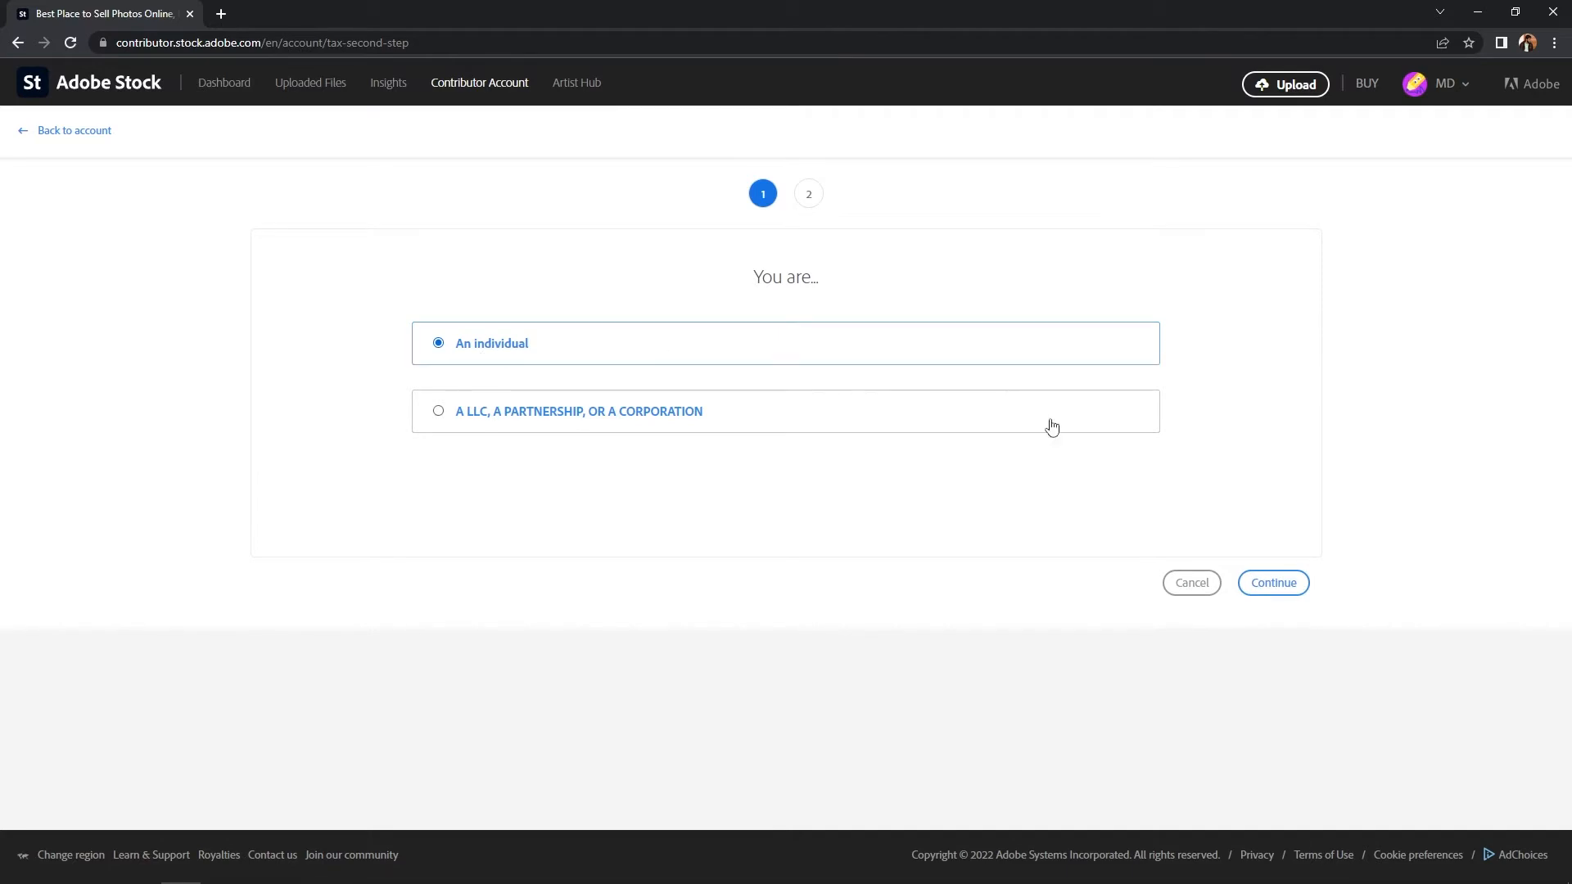
left_click(1269, 584)
scroll(772, 467, "down", 2)
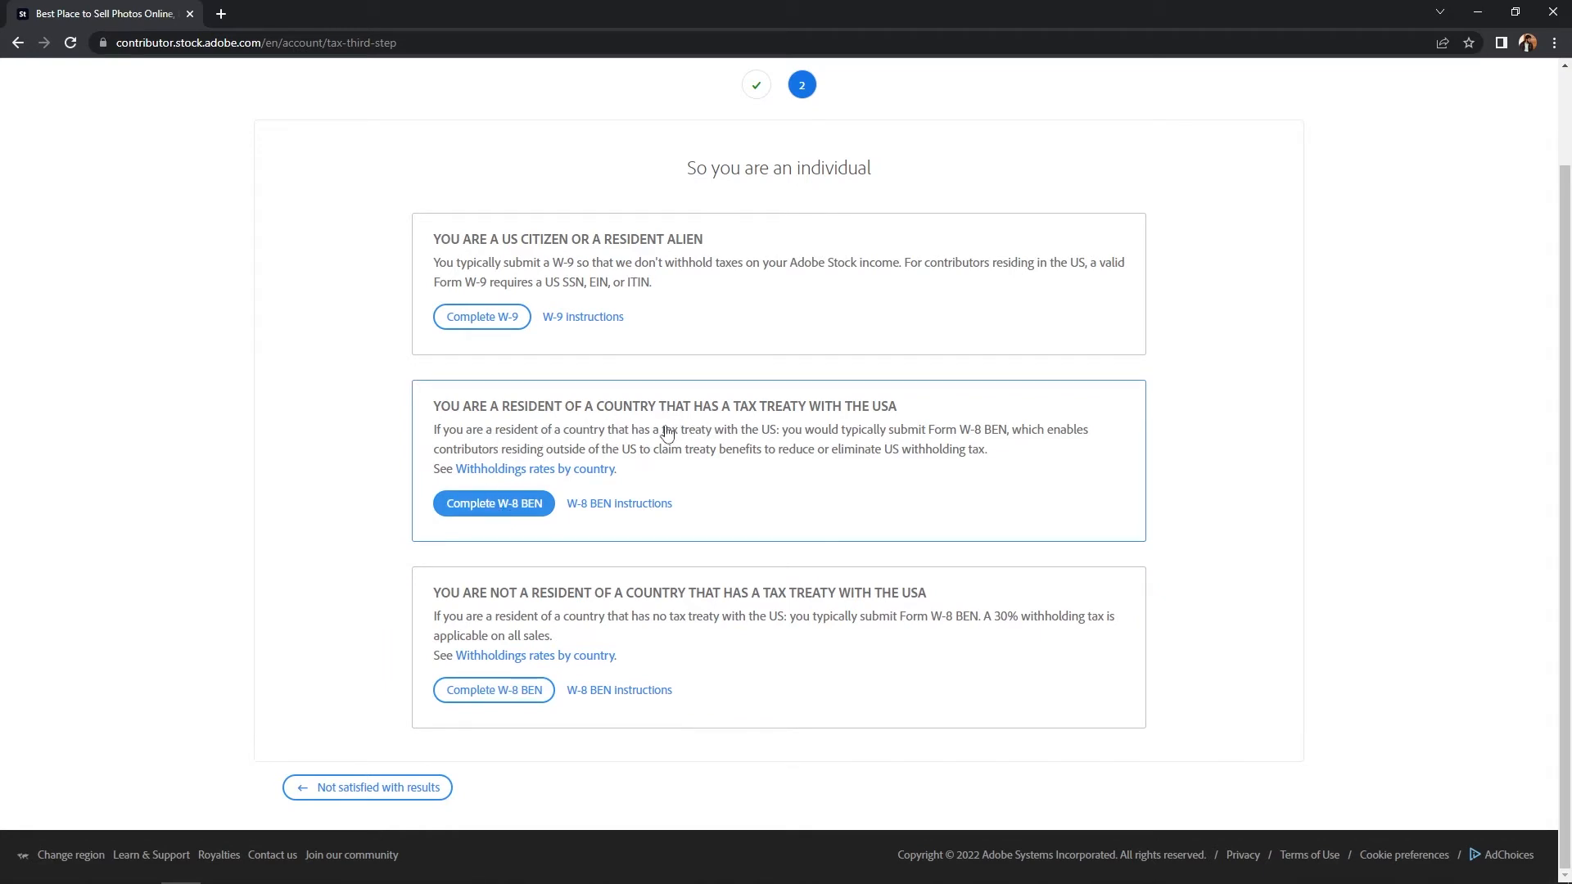
left_click(497, 513)
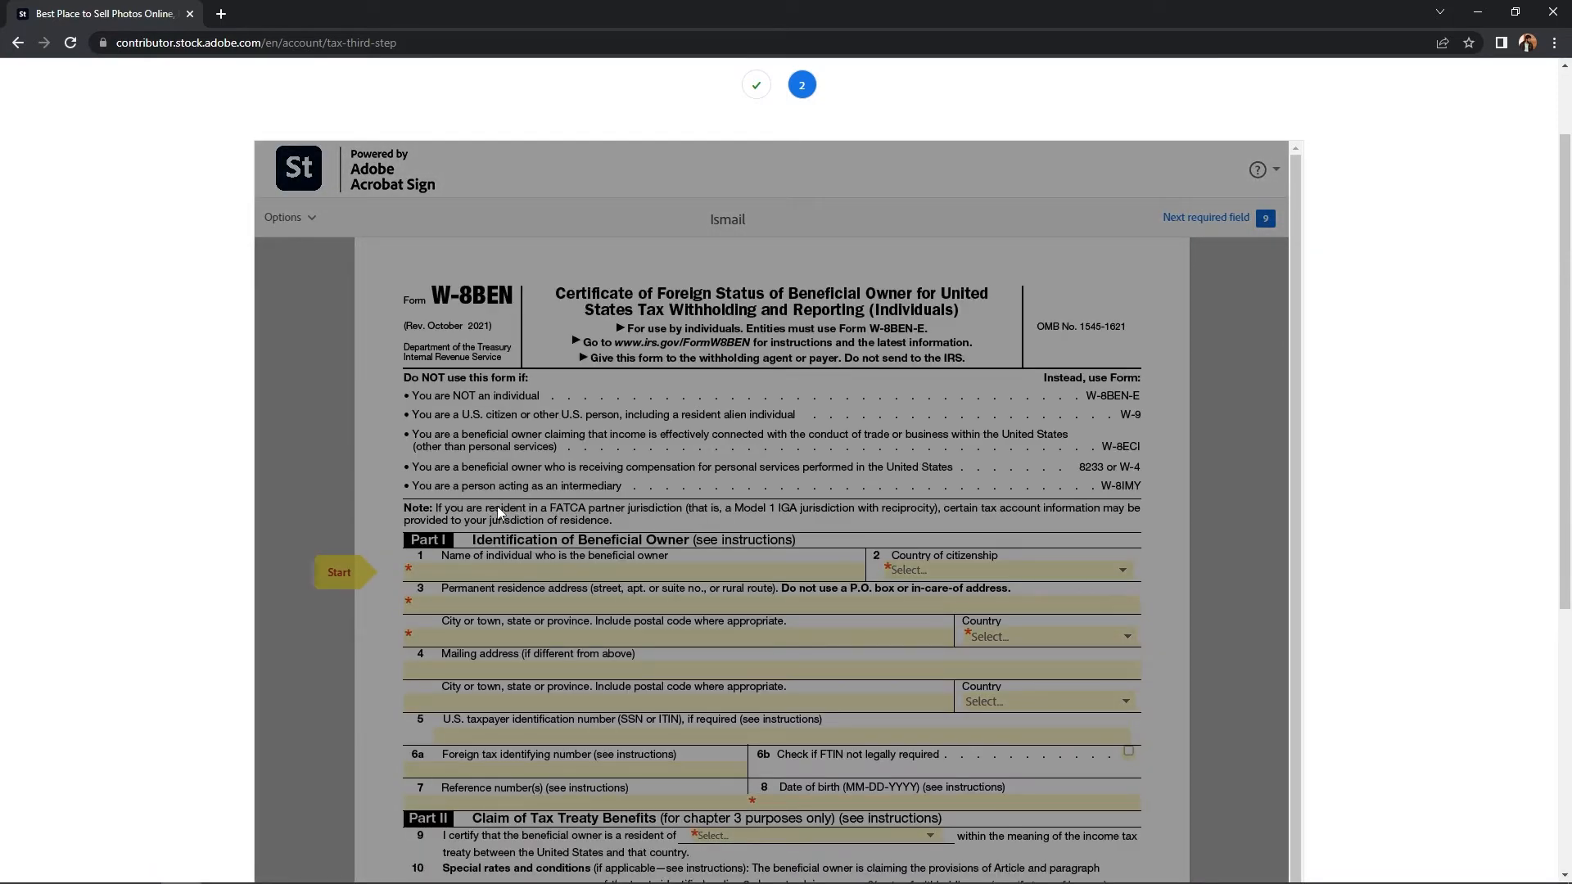
Step: Accept Acrobat Sign's Terms of Use and select the line 1 owner name field
scroll(497, 505, "down", 6)
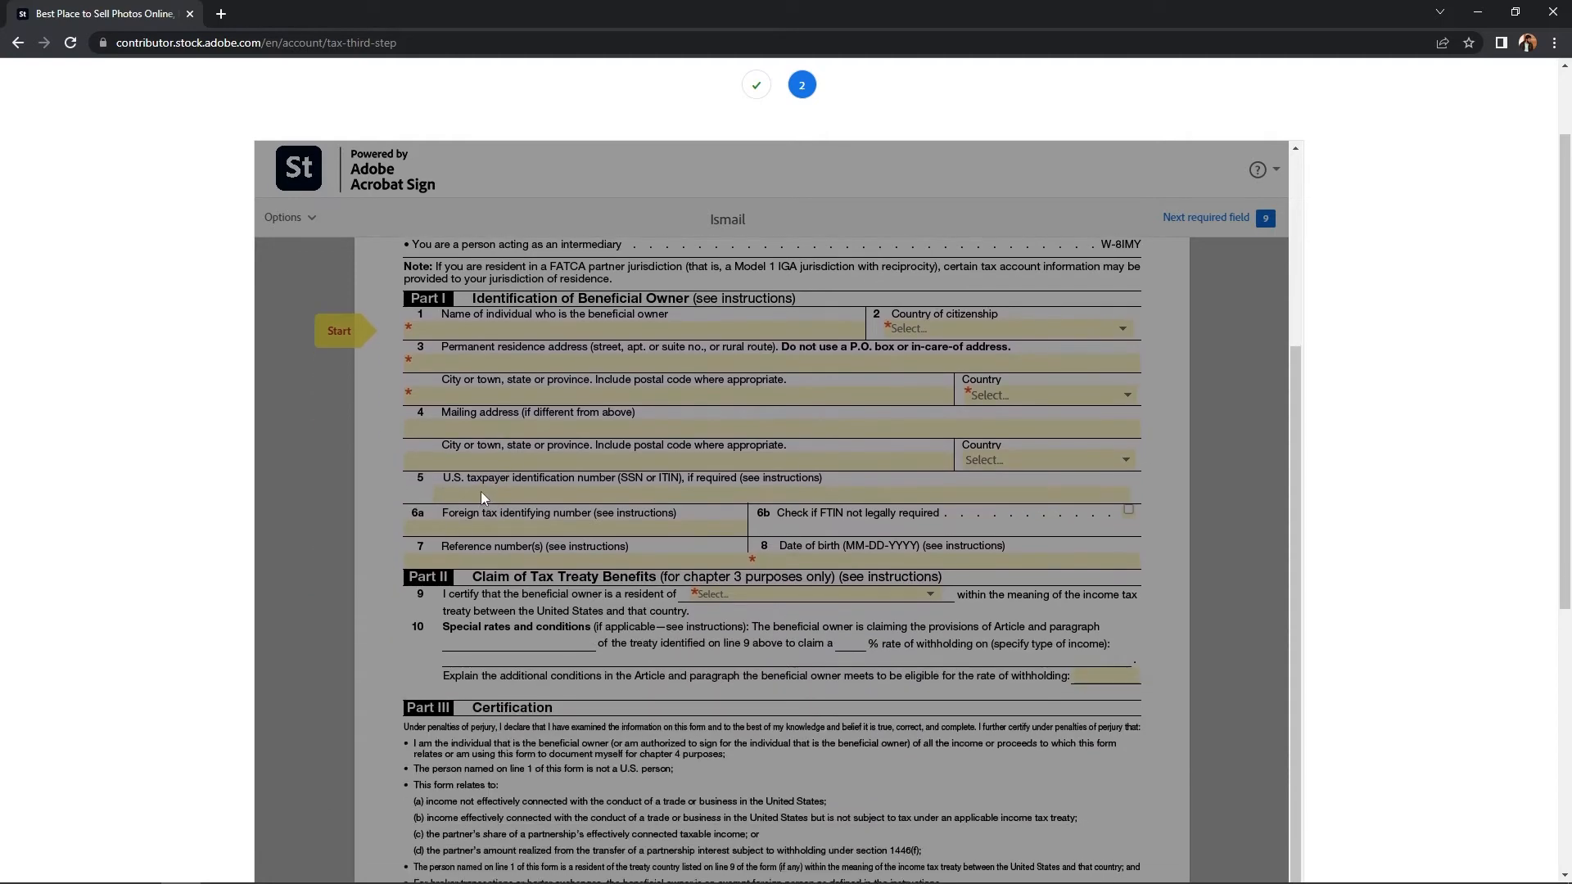
scroll(480, 490, "down", 3)
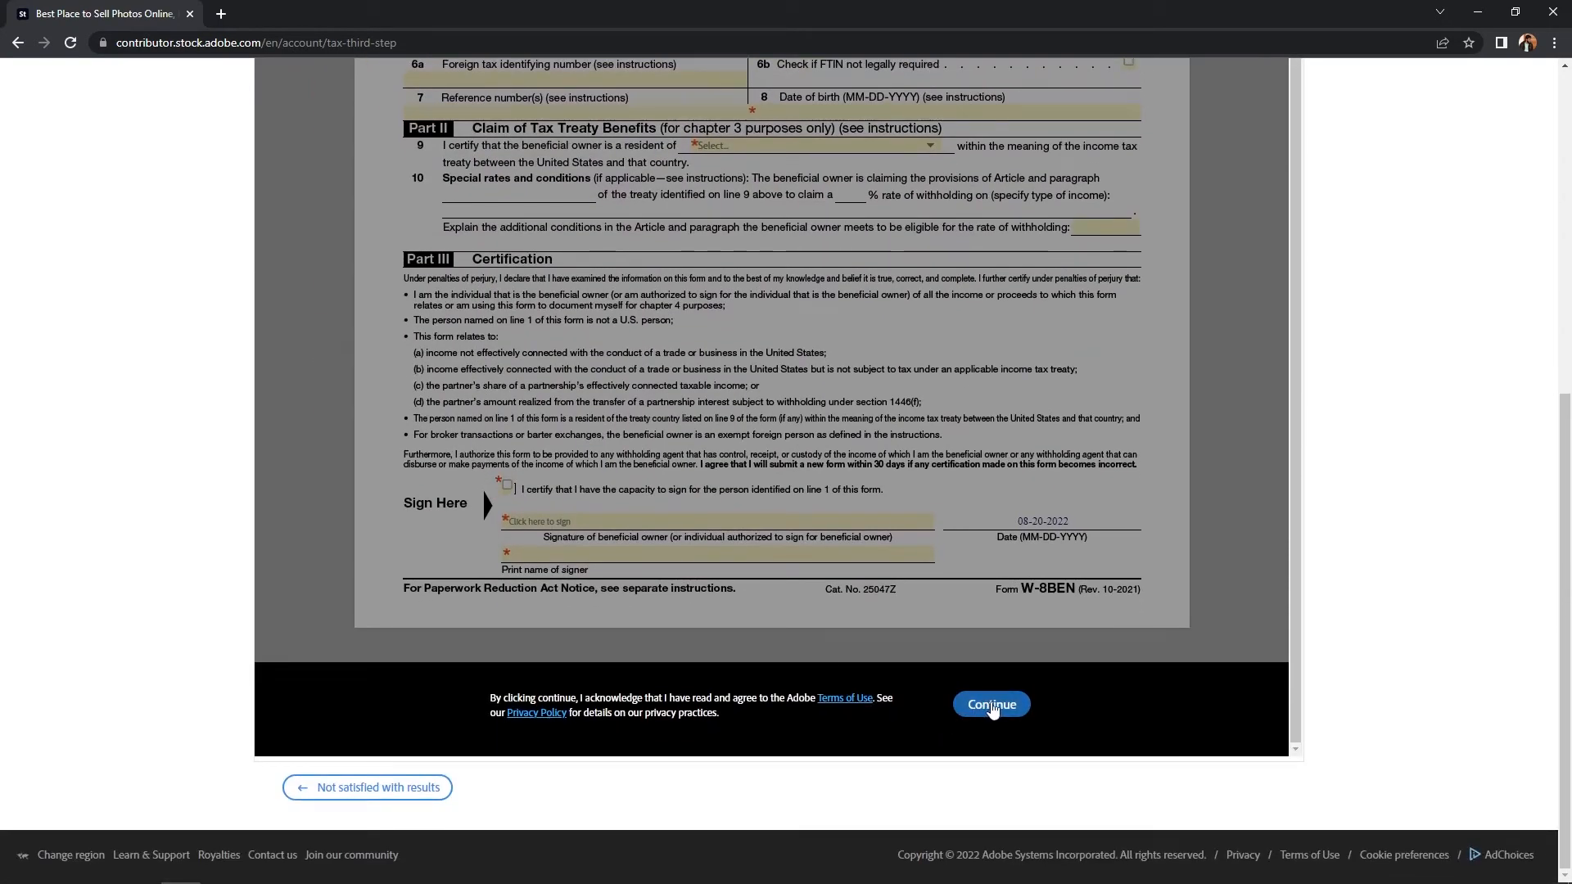
left_click(991, 706)
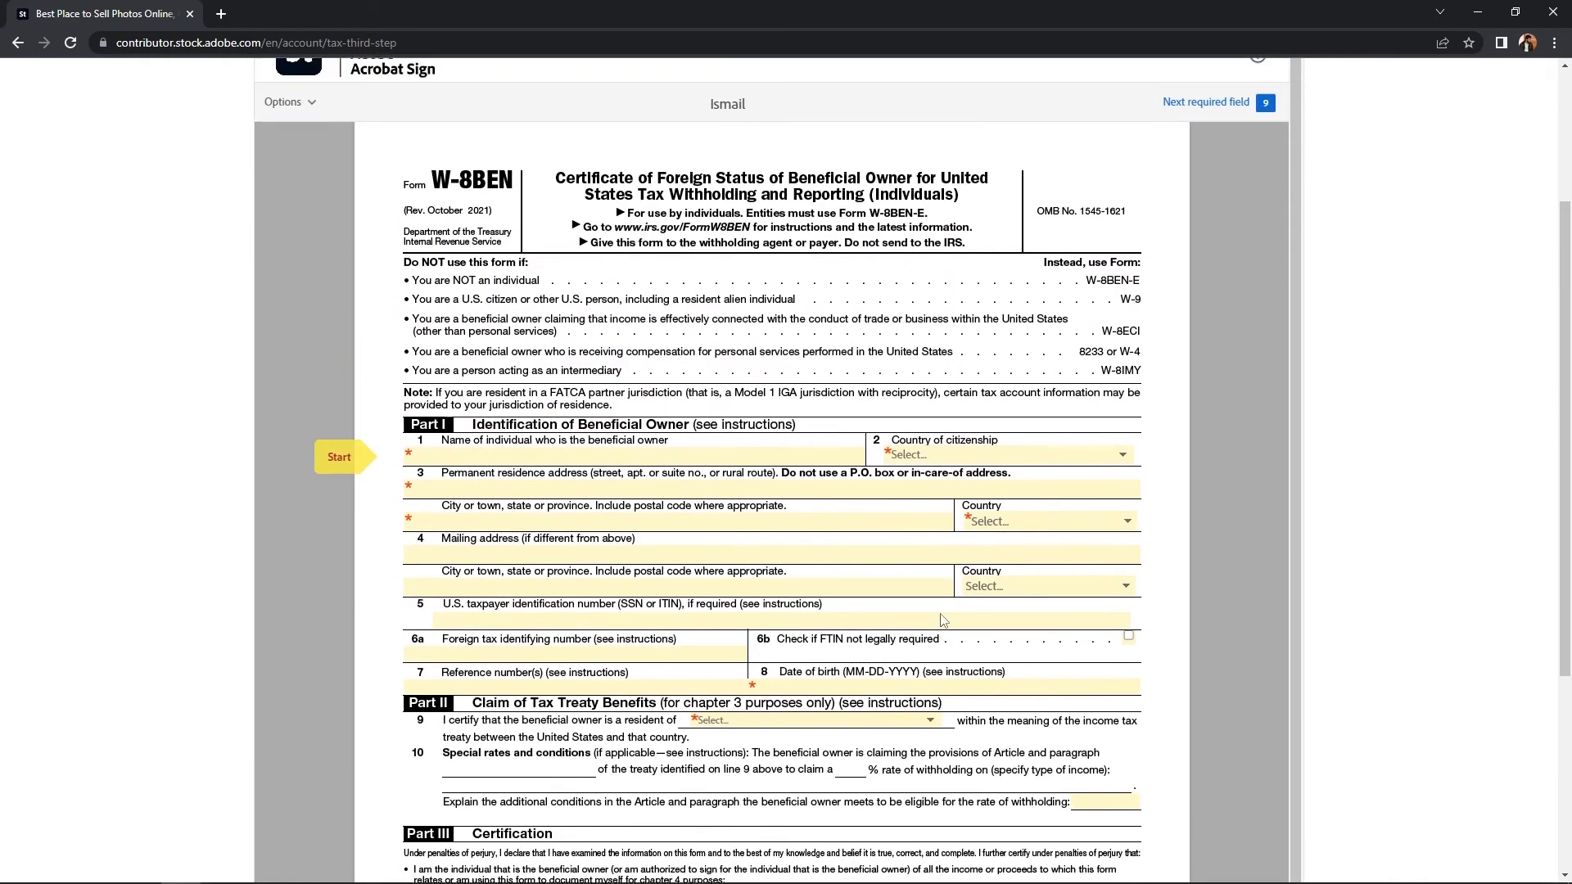
scroll(944, 620, "up", 1)
scroll(1212, 551, "down", 3)
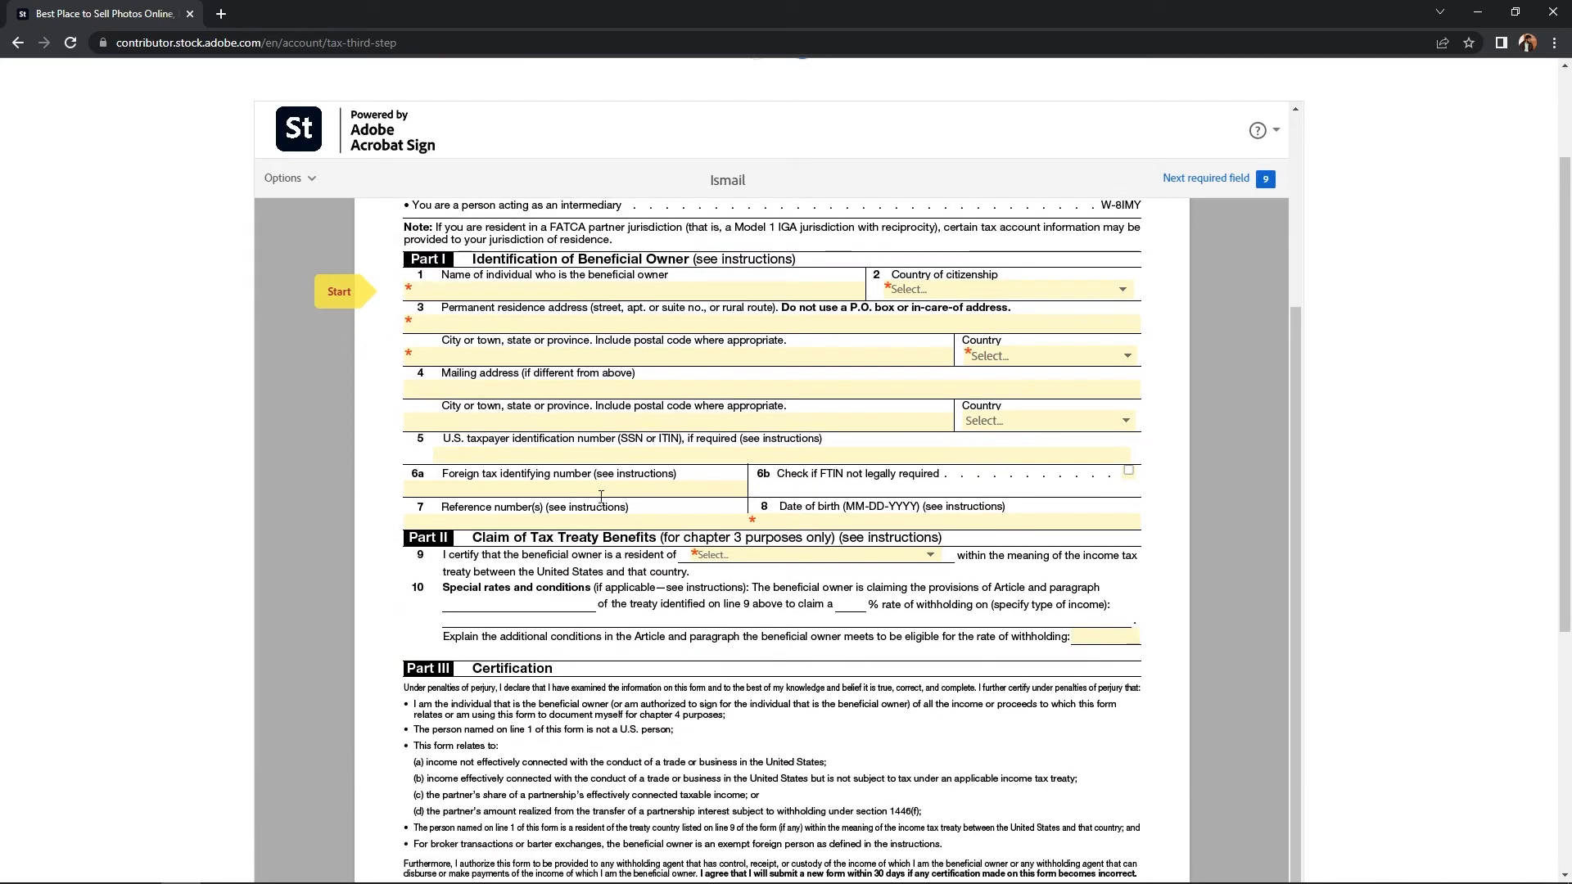
scroll(735, 621, "down", 1)
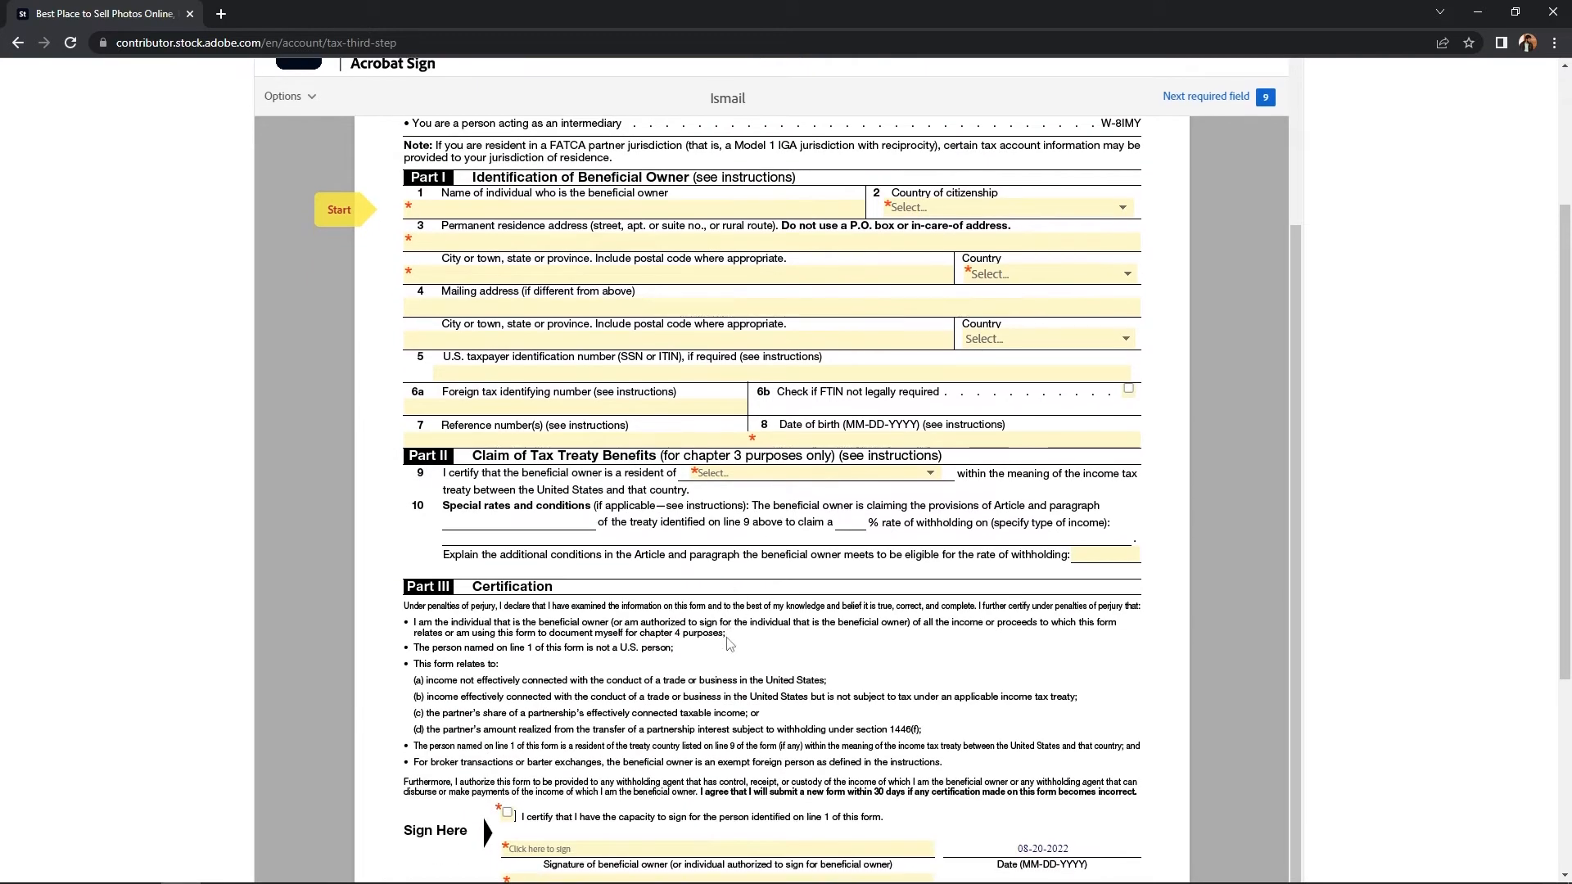
scroll(728, 642, "up", 1)
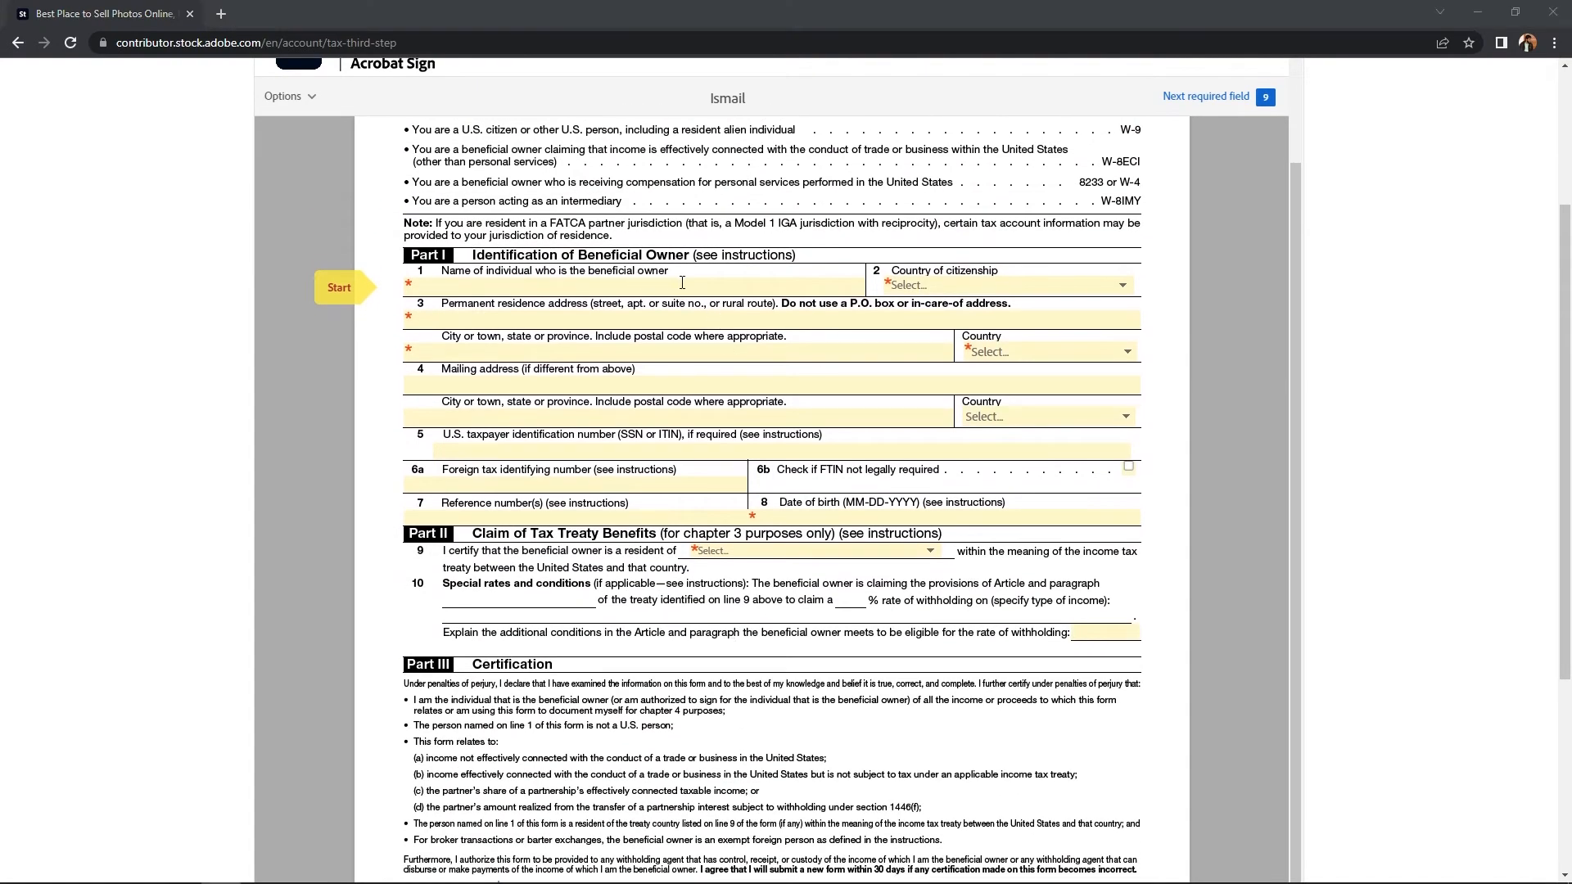
left_click(682, 282)
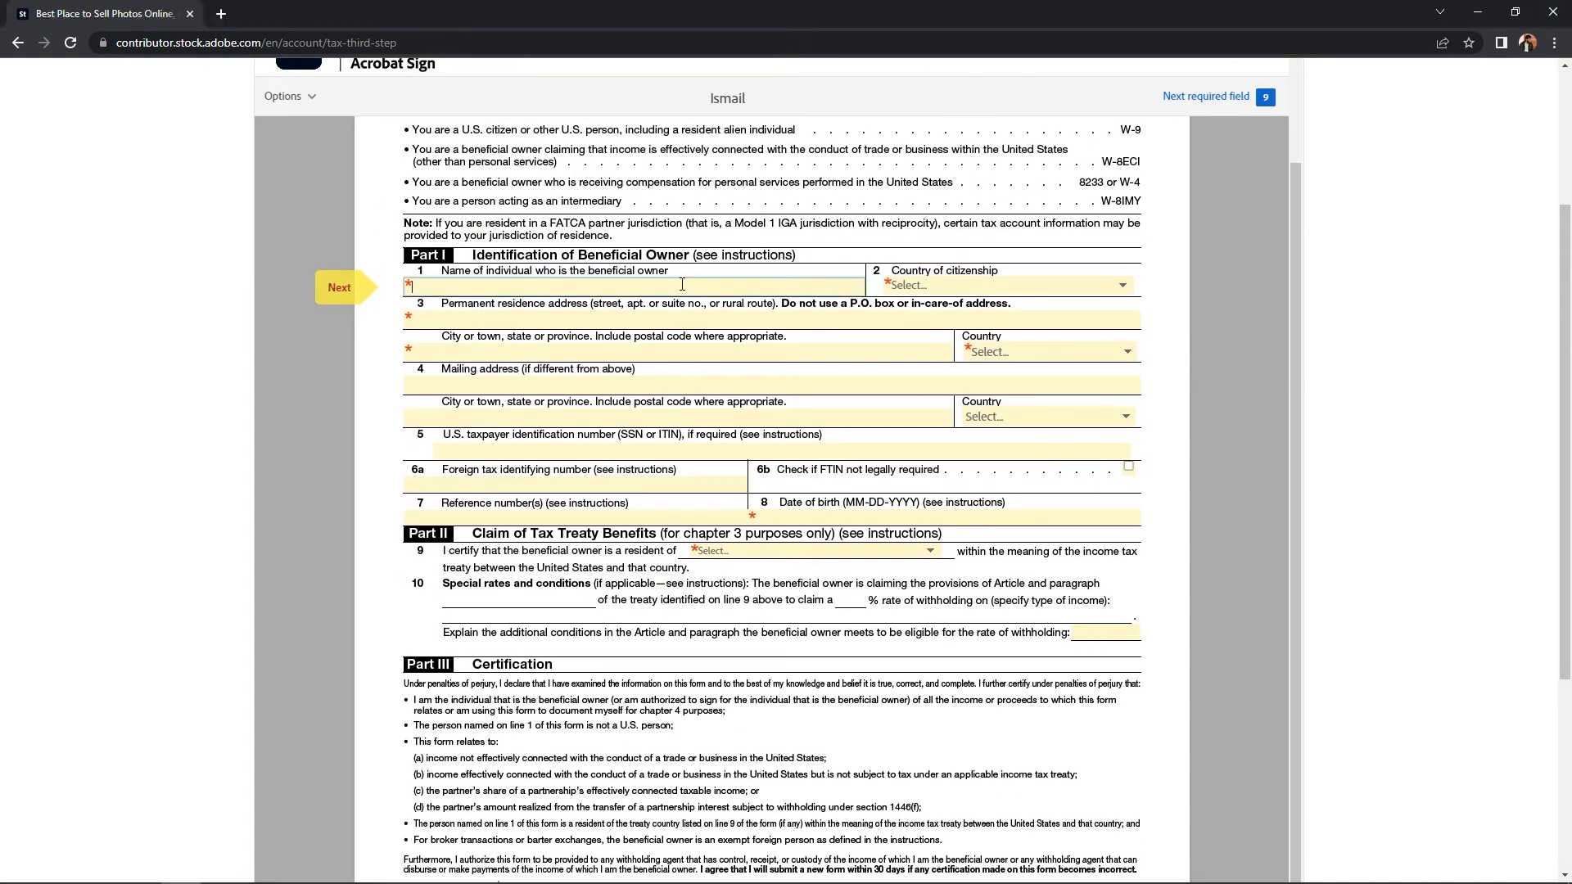
Step: Enter the beneficial owner's full name and set country of citizenship to Bangladesh
left_click(923, 285)
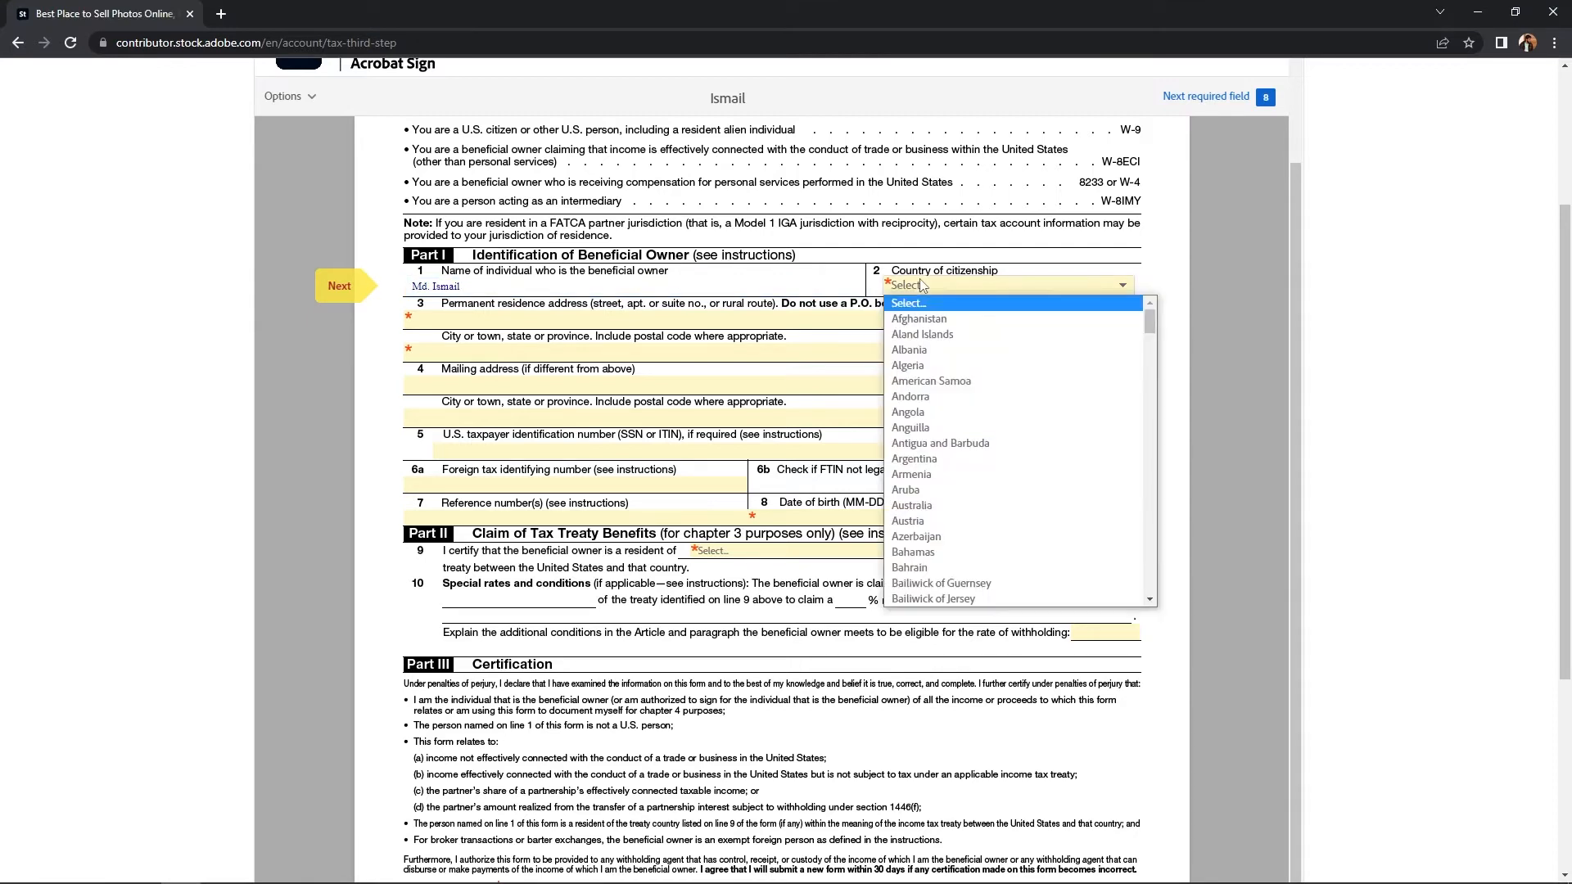
type("ban")
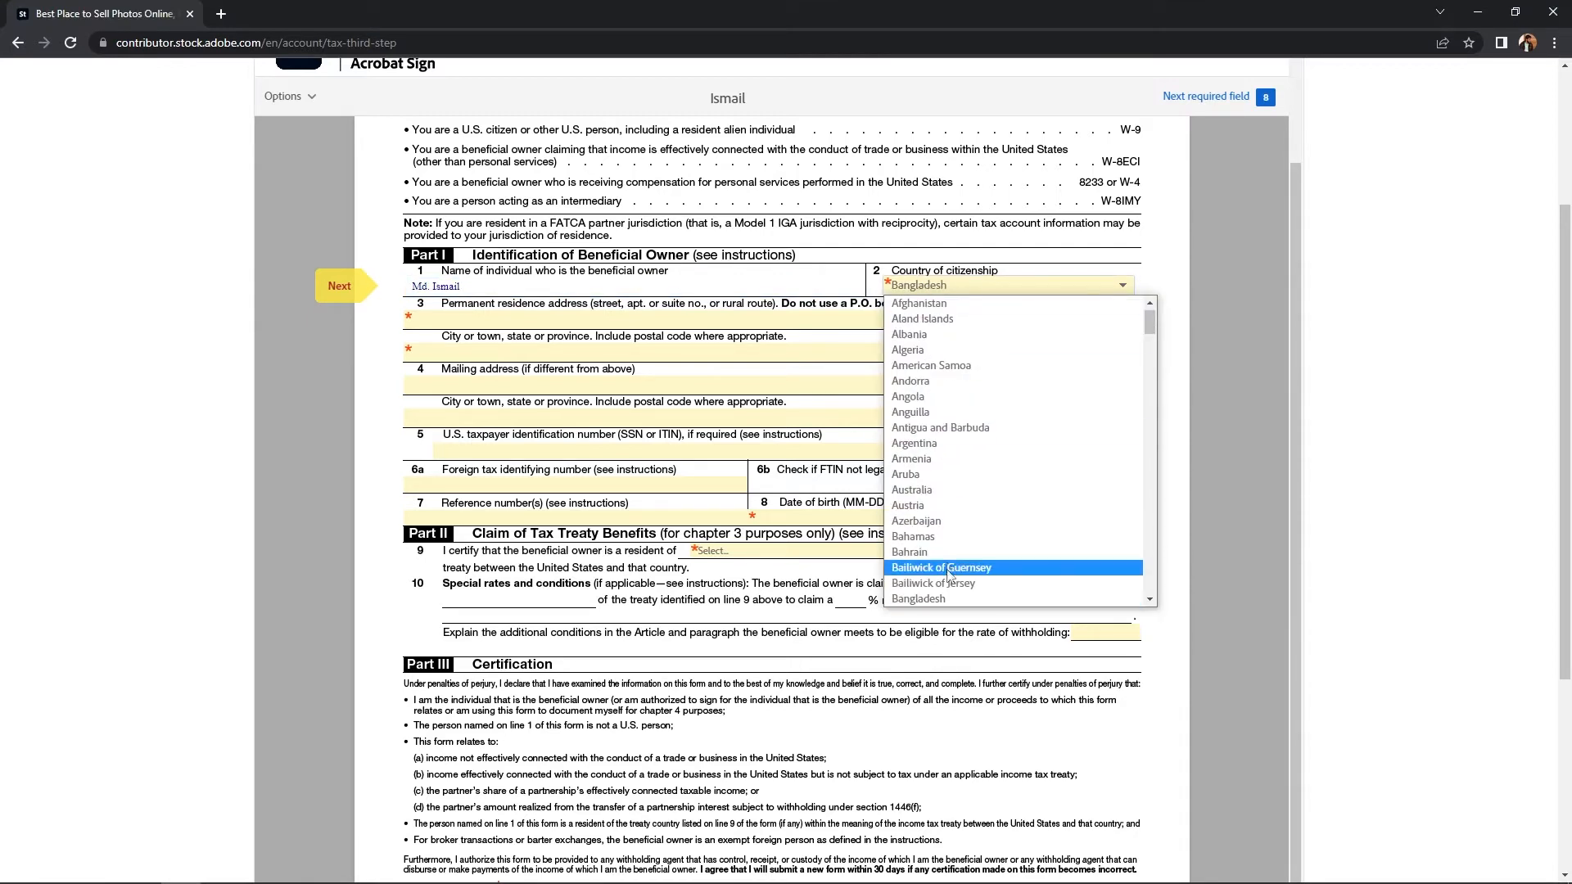
left_click(939, 601)
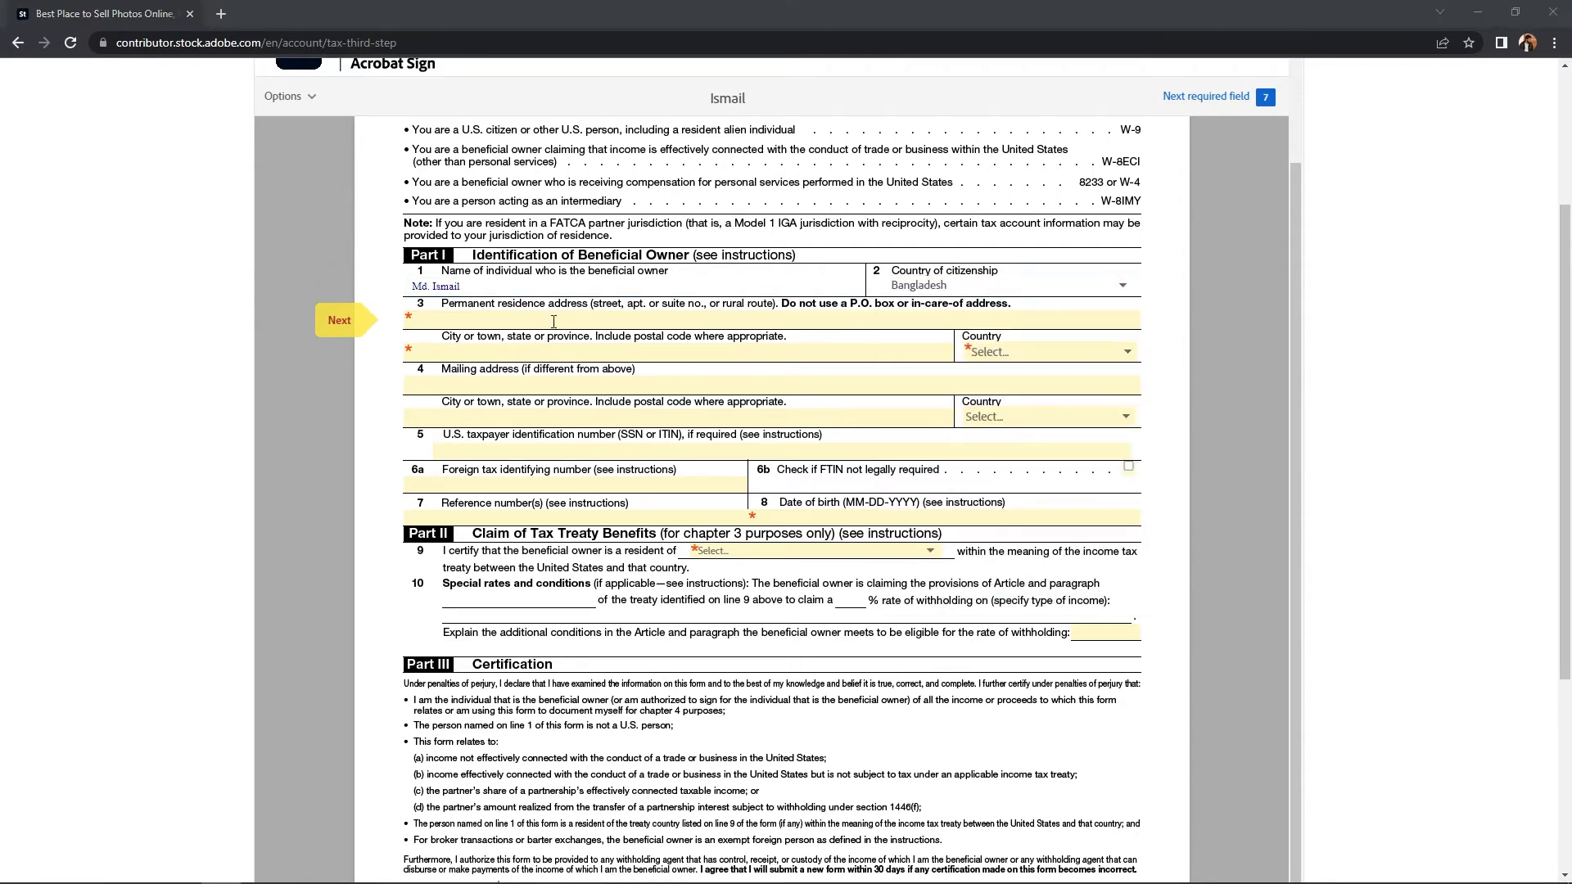
Step: Paste the permanent residence address, enter the city, and set residence country to Bangladesh
left_click(554, 322)
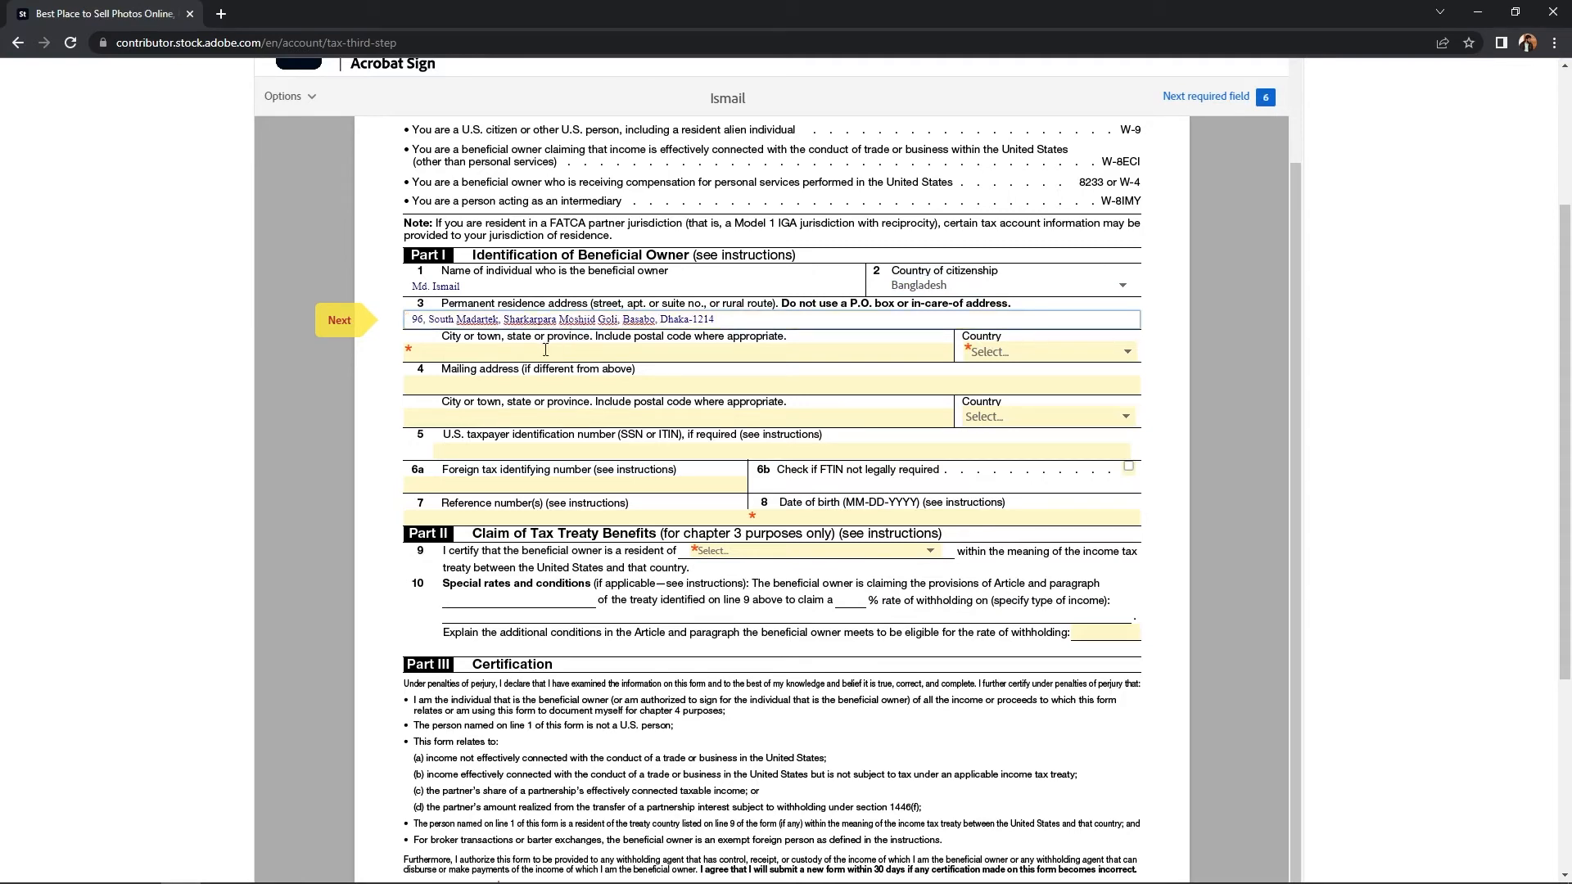
left_click(540, 351)
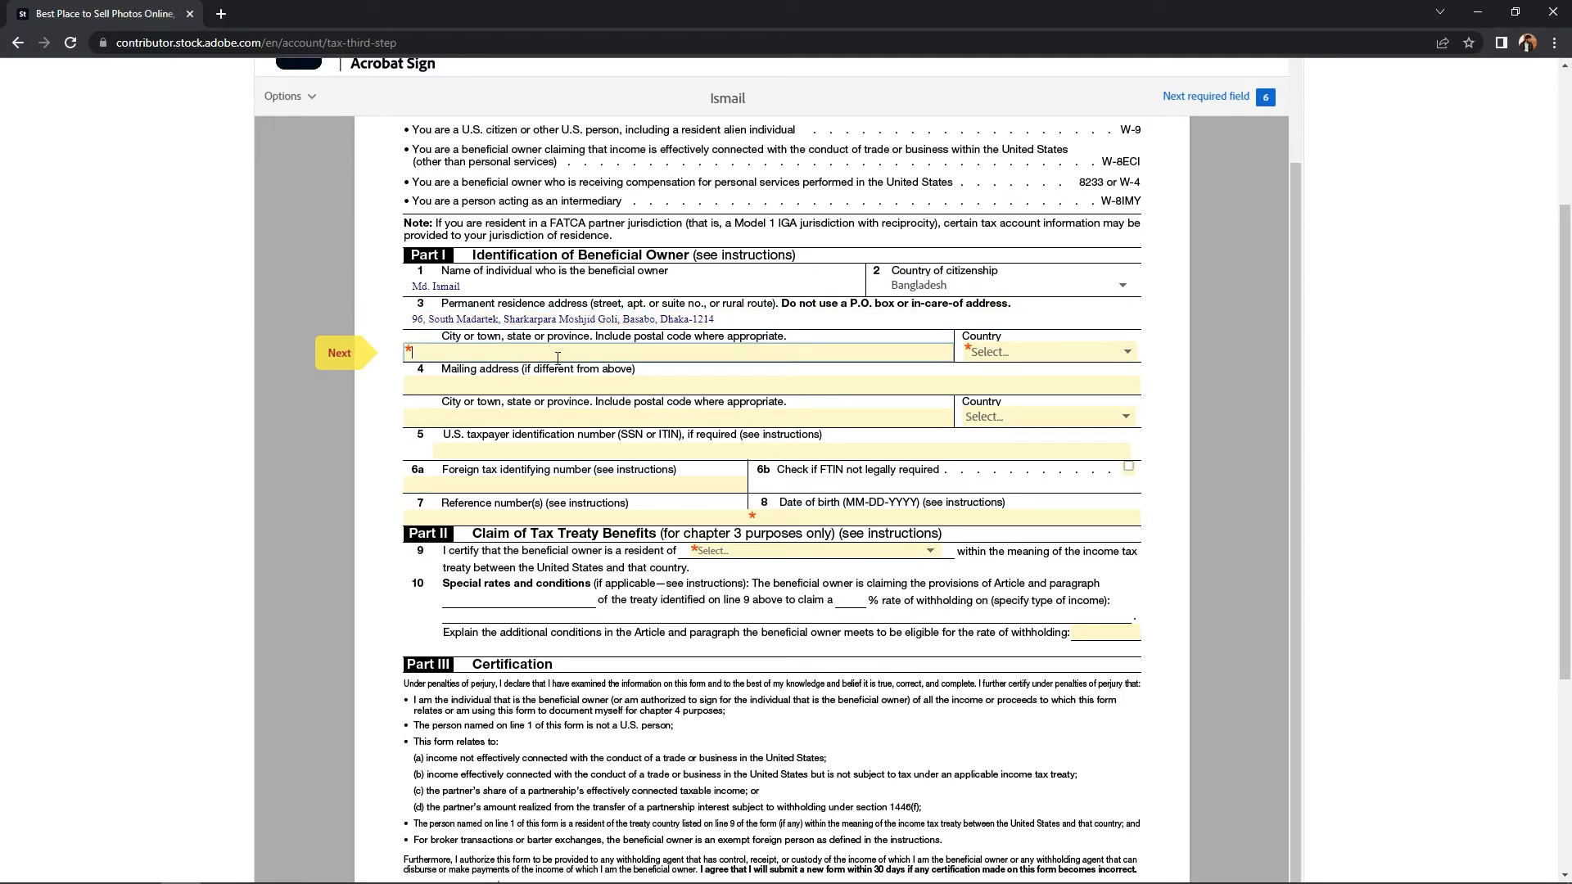
type("Dhak")
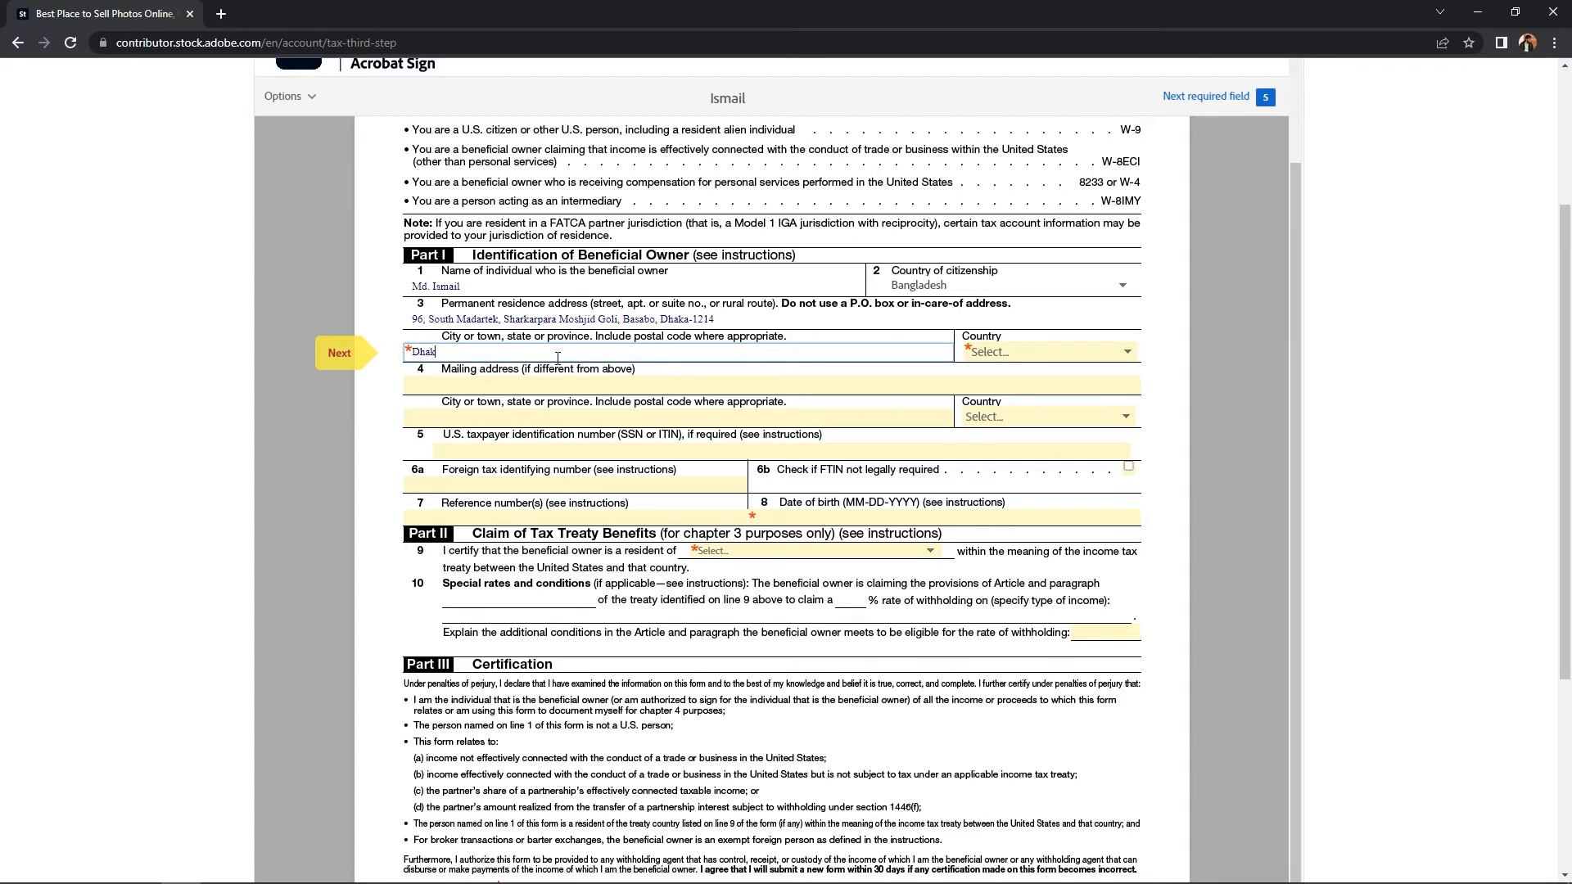
type("a")
key("Tab")
left_click(1003, 352)
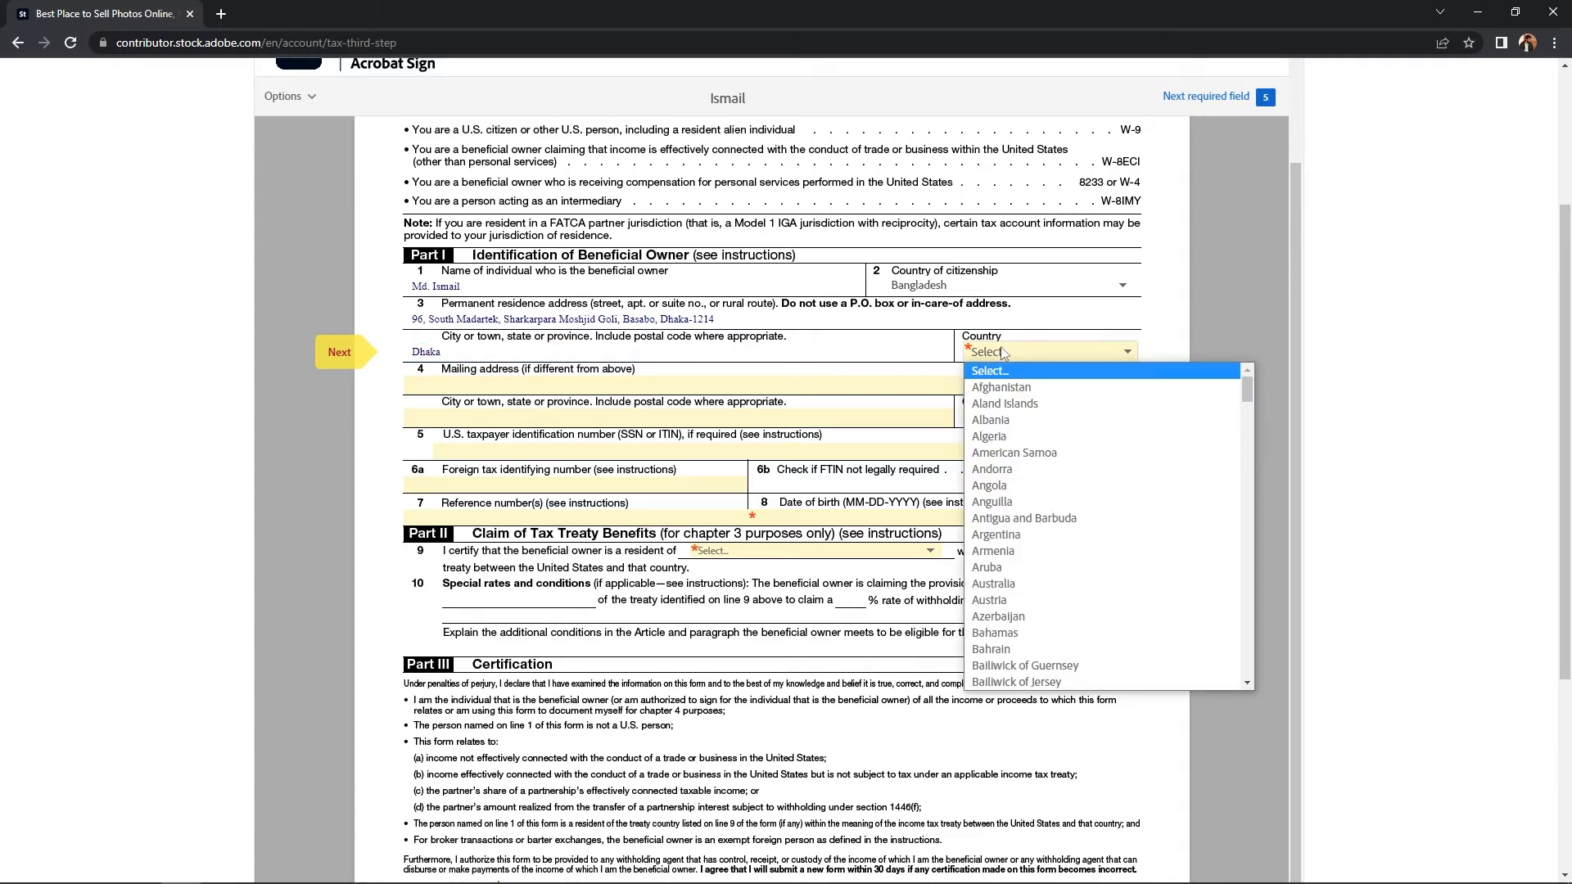
scroll(1036, 655, "down", 1)
left_click(1035, 684)
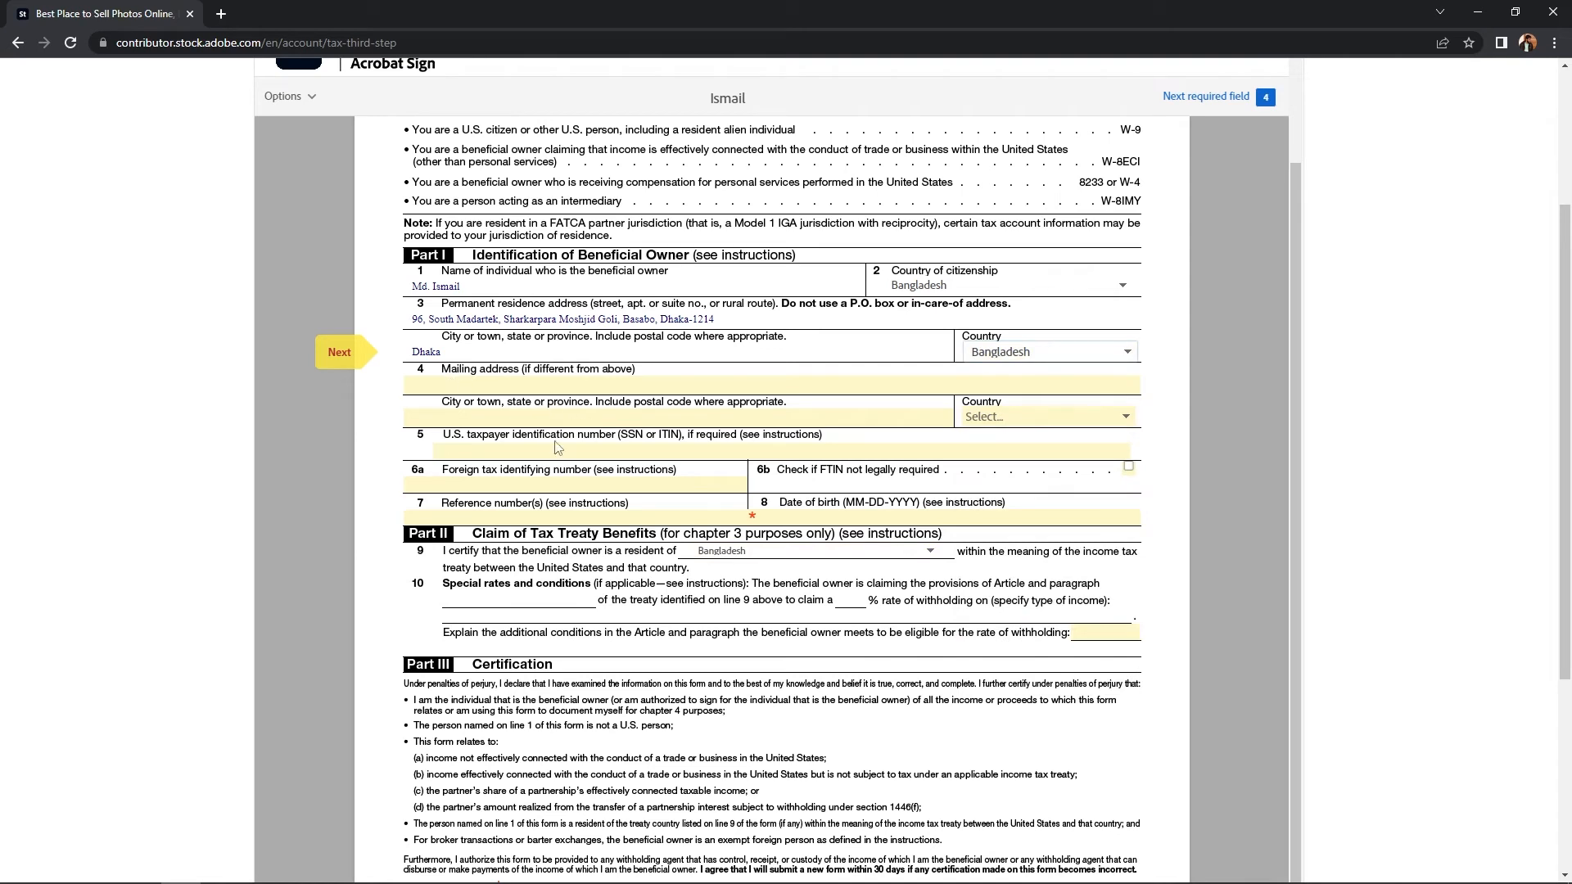
Step: Enter the owner's date of birth on line 8
scroll(506, 443, "down", 1)
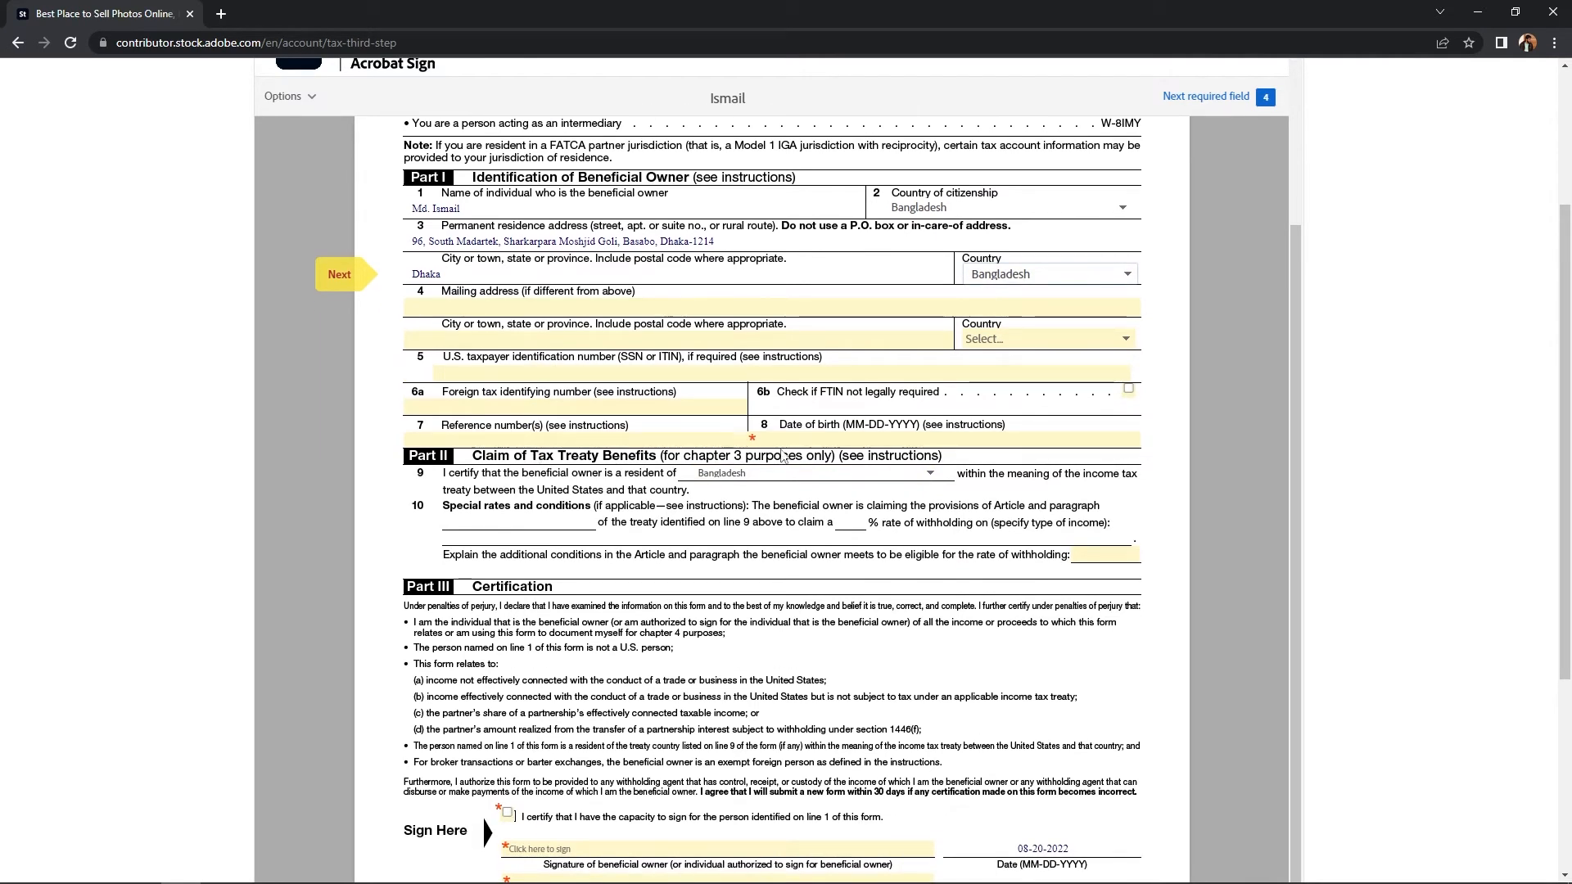
left_click(785, 438)
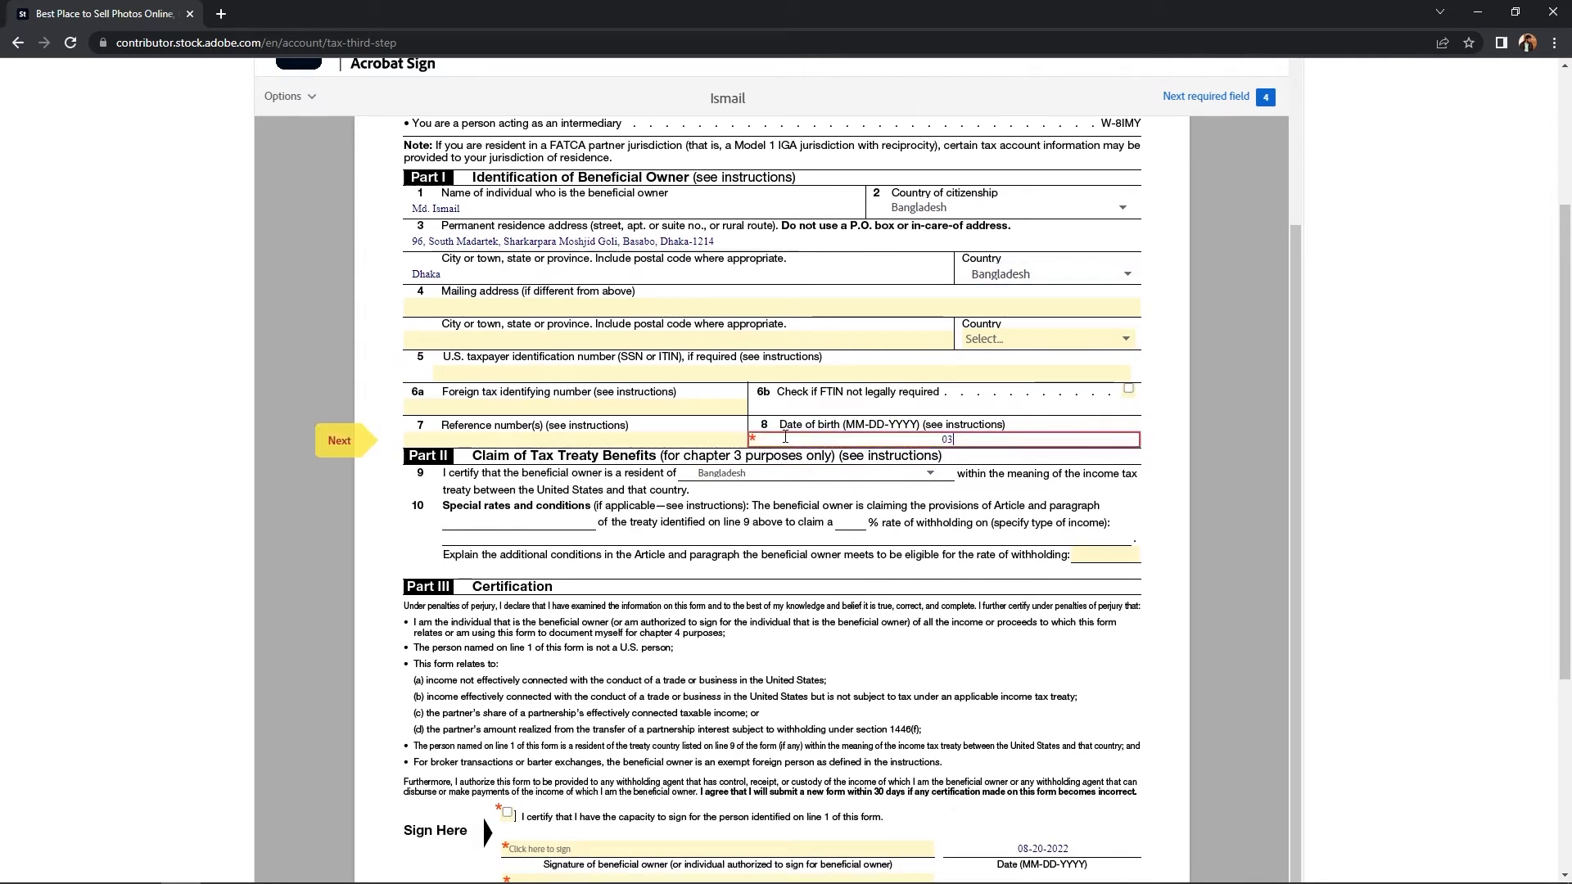
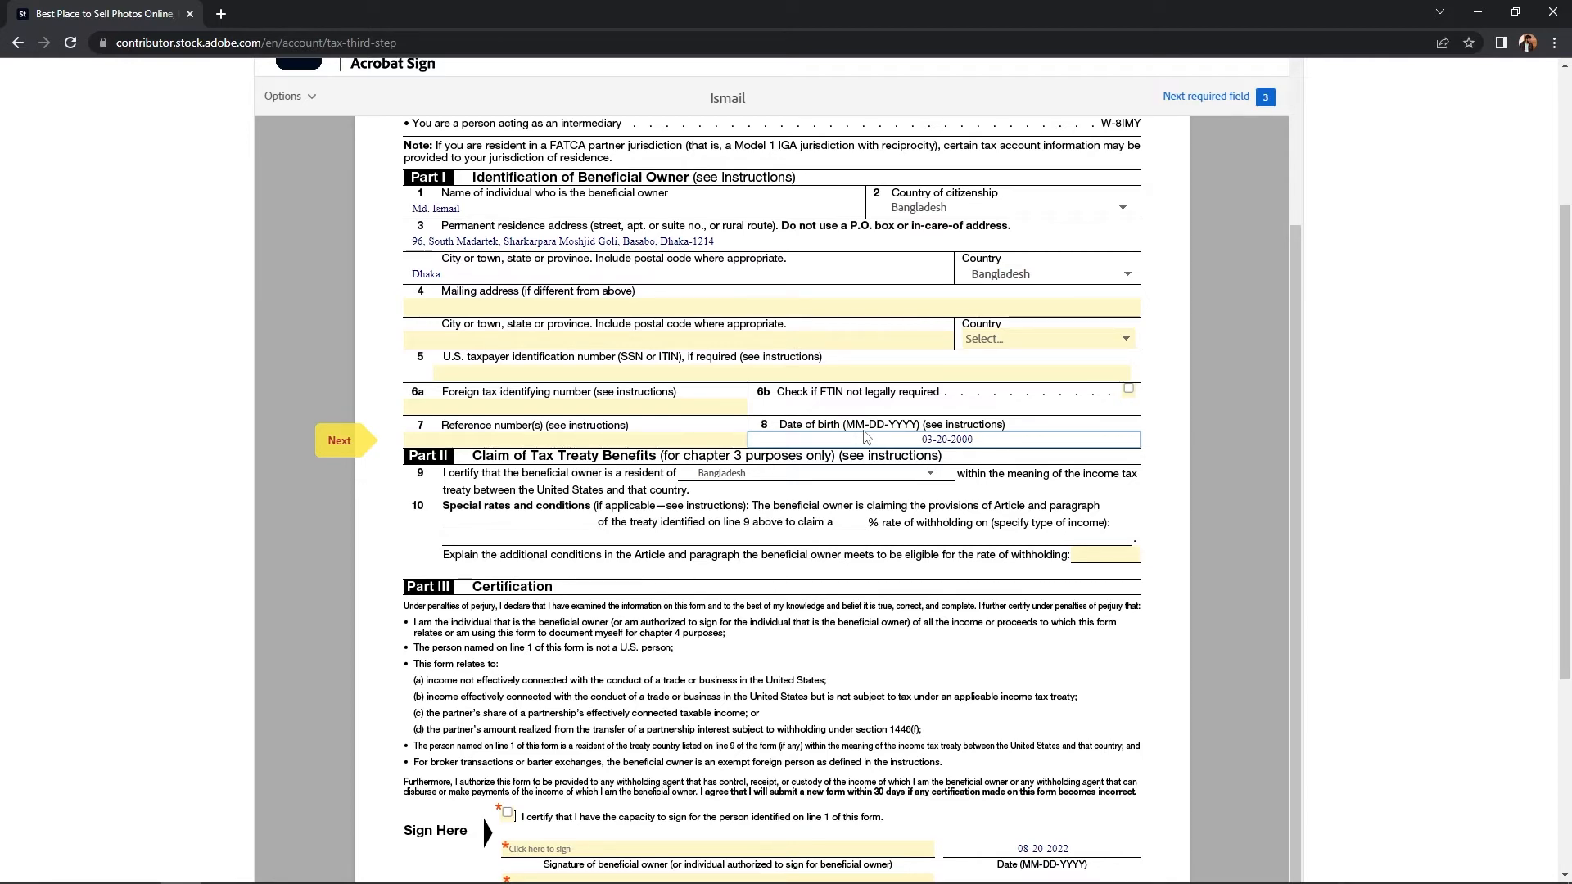
scroll(867, 437, "down", 3)
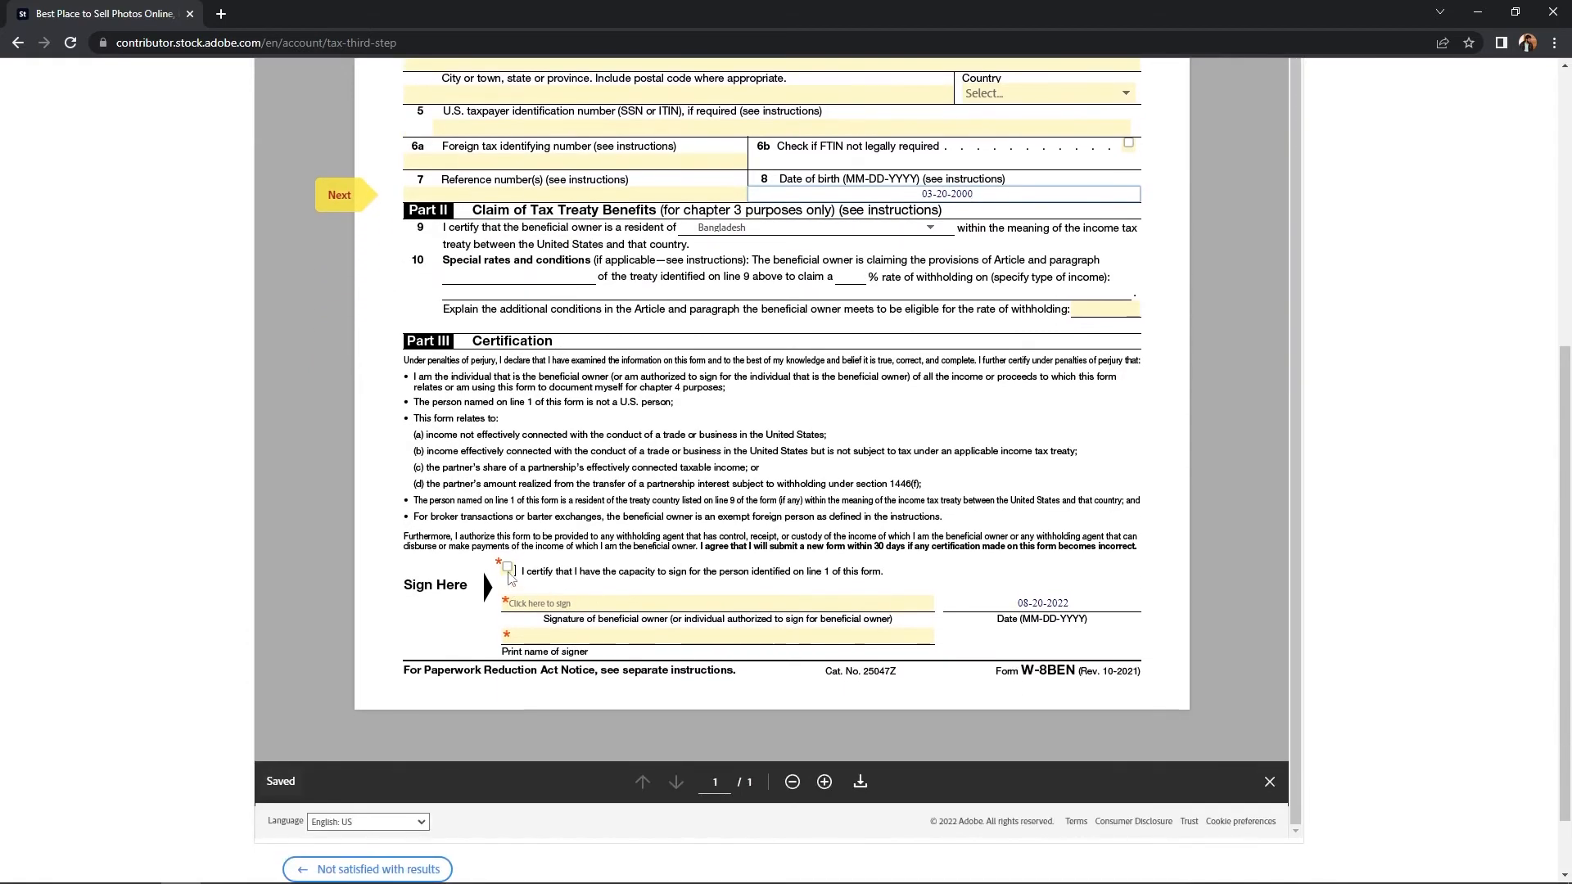
Step: Certify capacity to sign and apply the owner's typed name as the signature
left_click(507, 569)
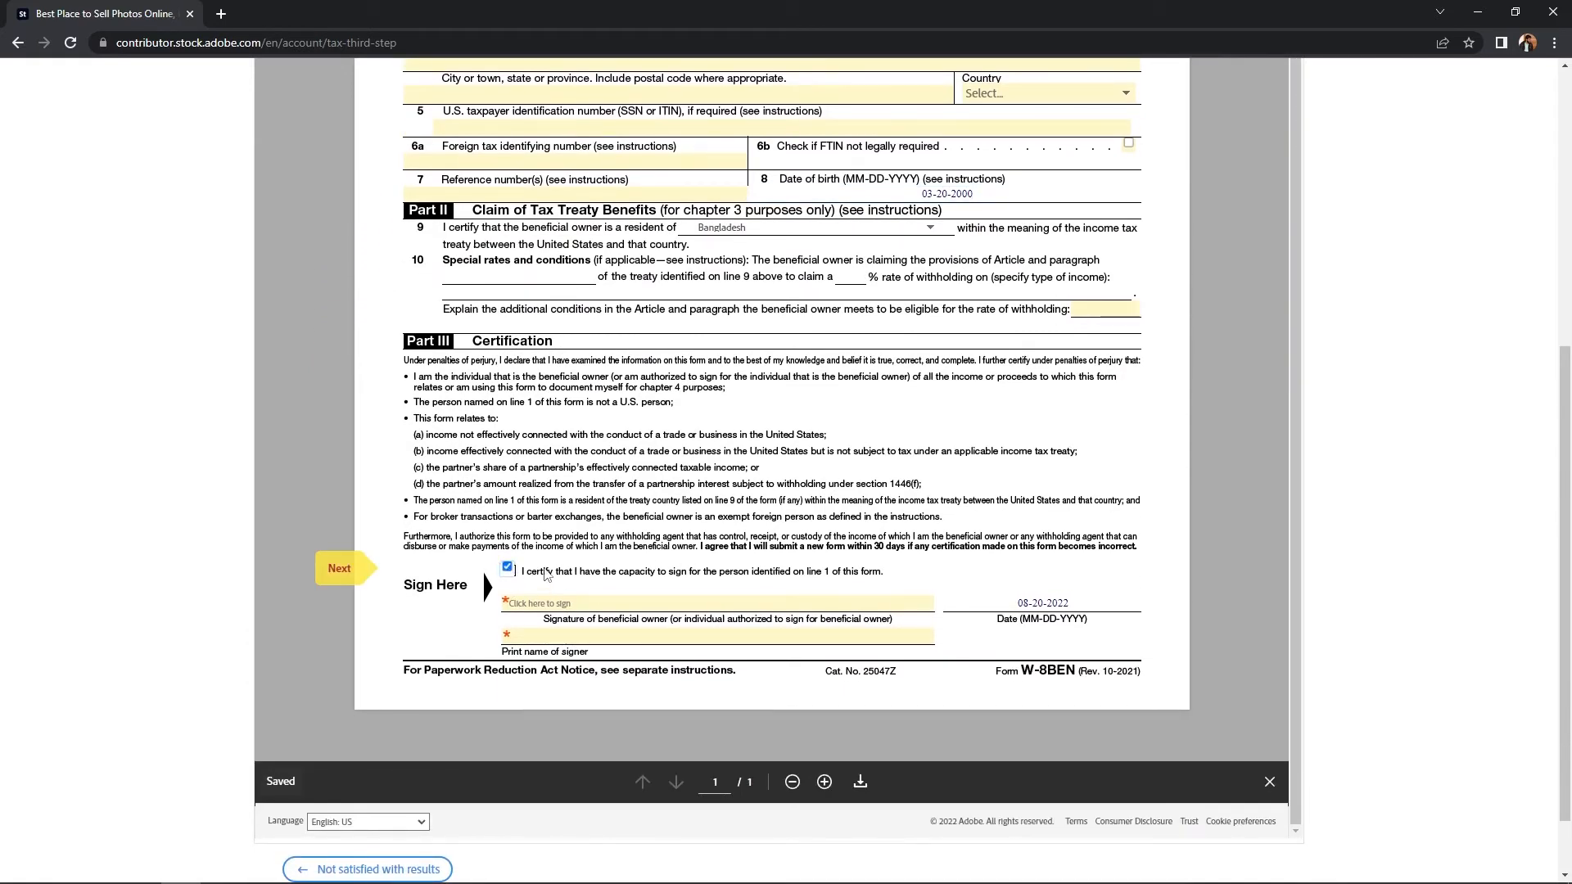
left_click(570, 607)
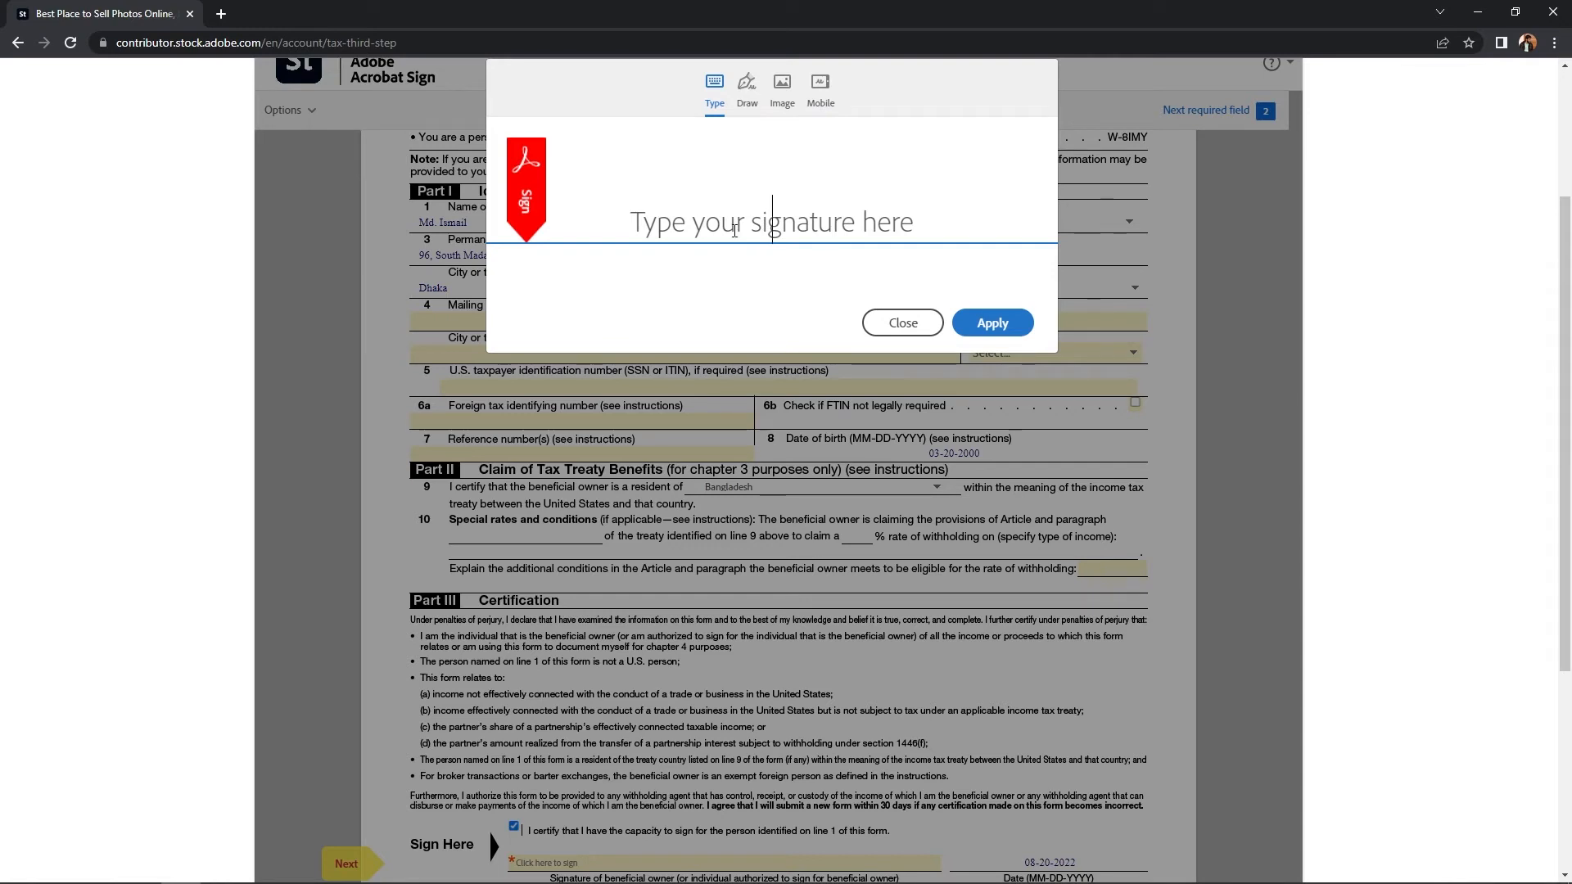
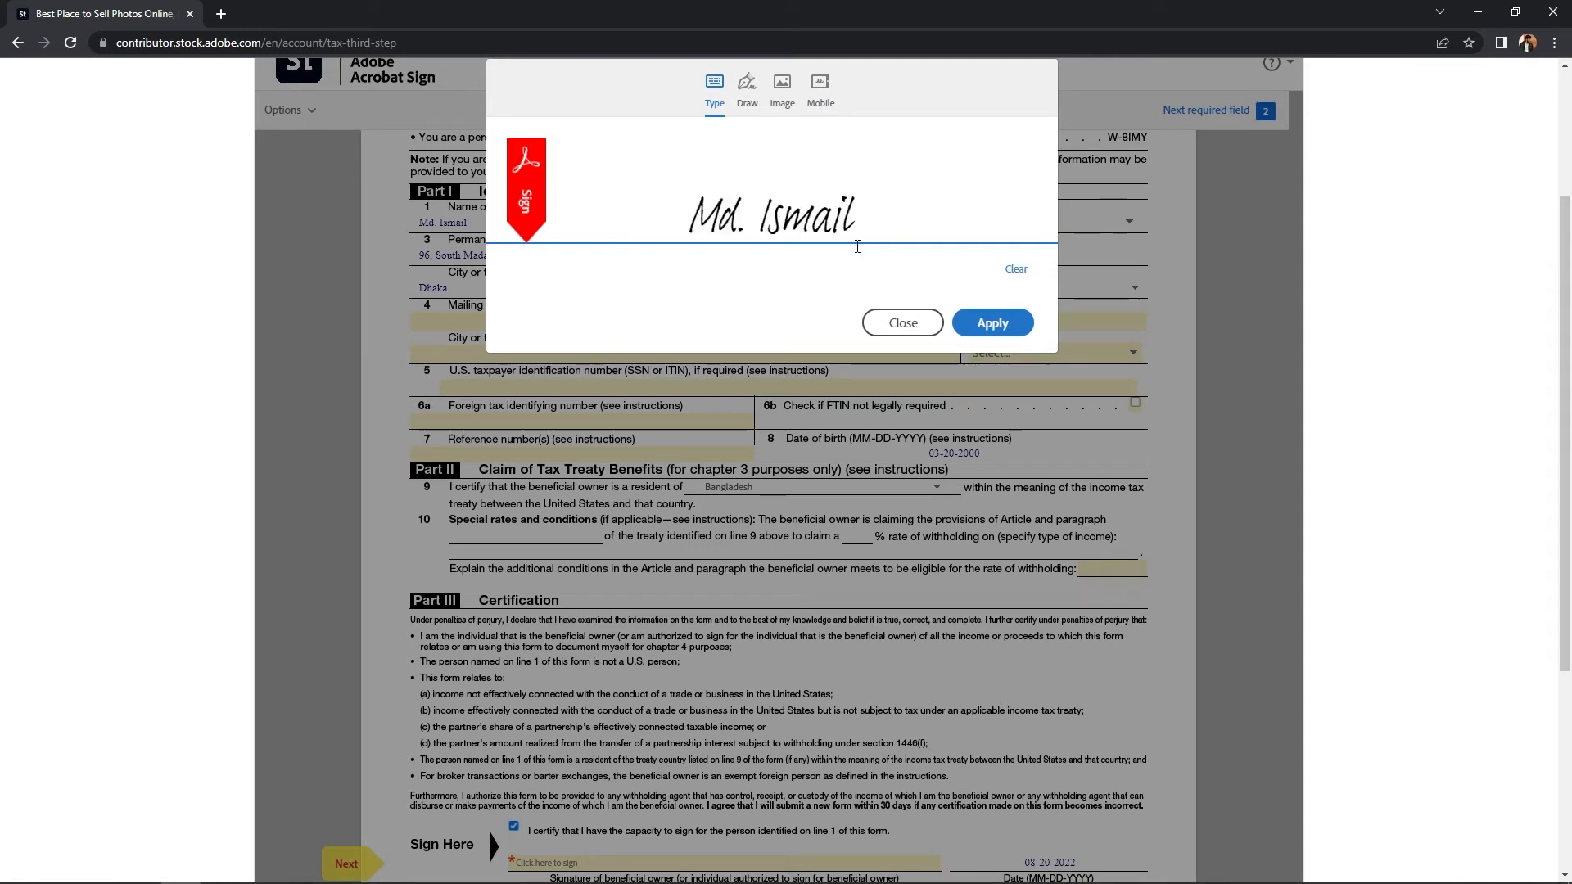
left_click(992, 322)
Step: Fill in the Print name field with the suggested signer name
scroll(984, 325, "down", 3)
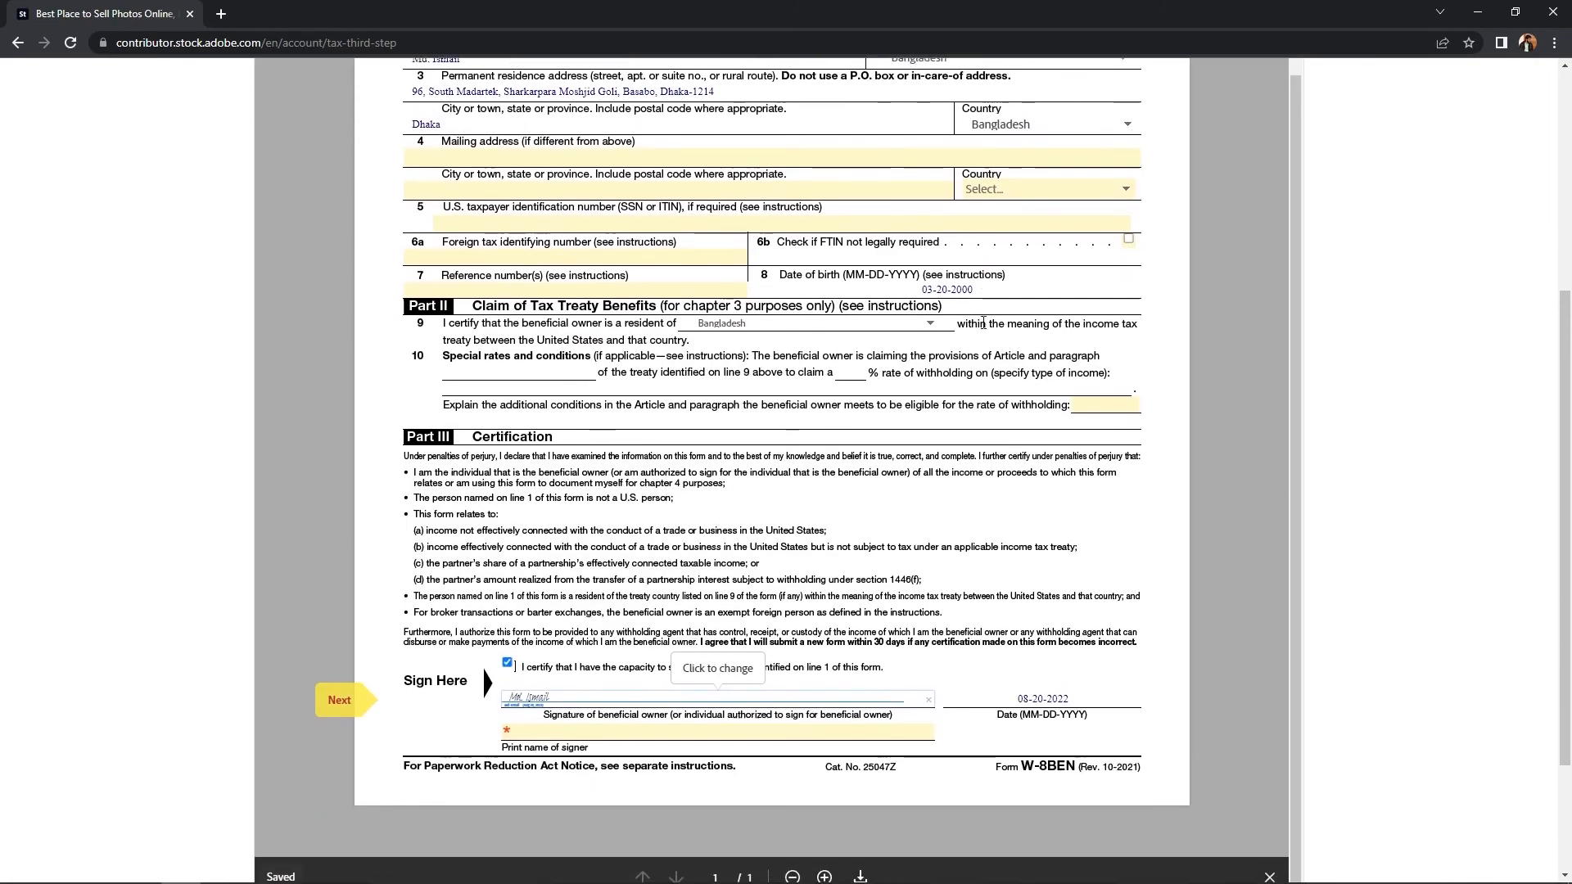
left_click(556, 650)
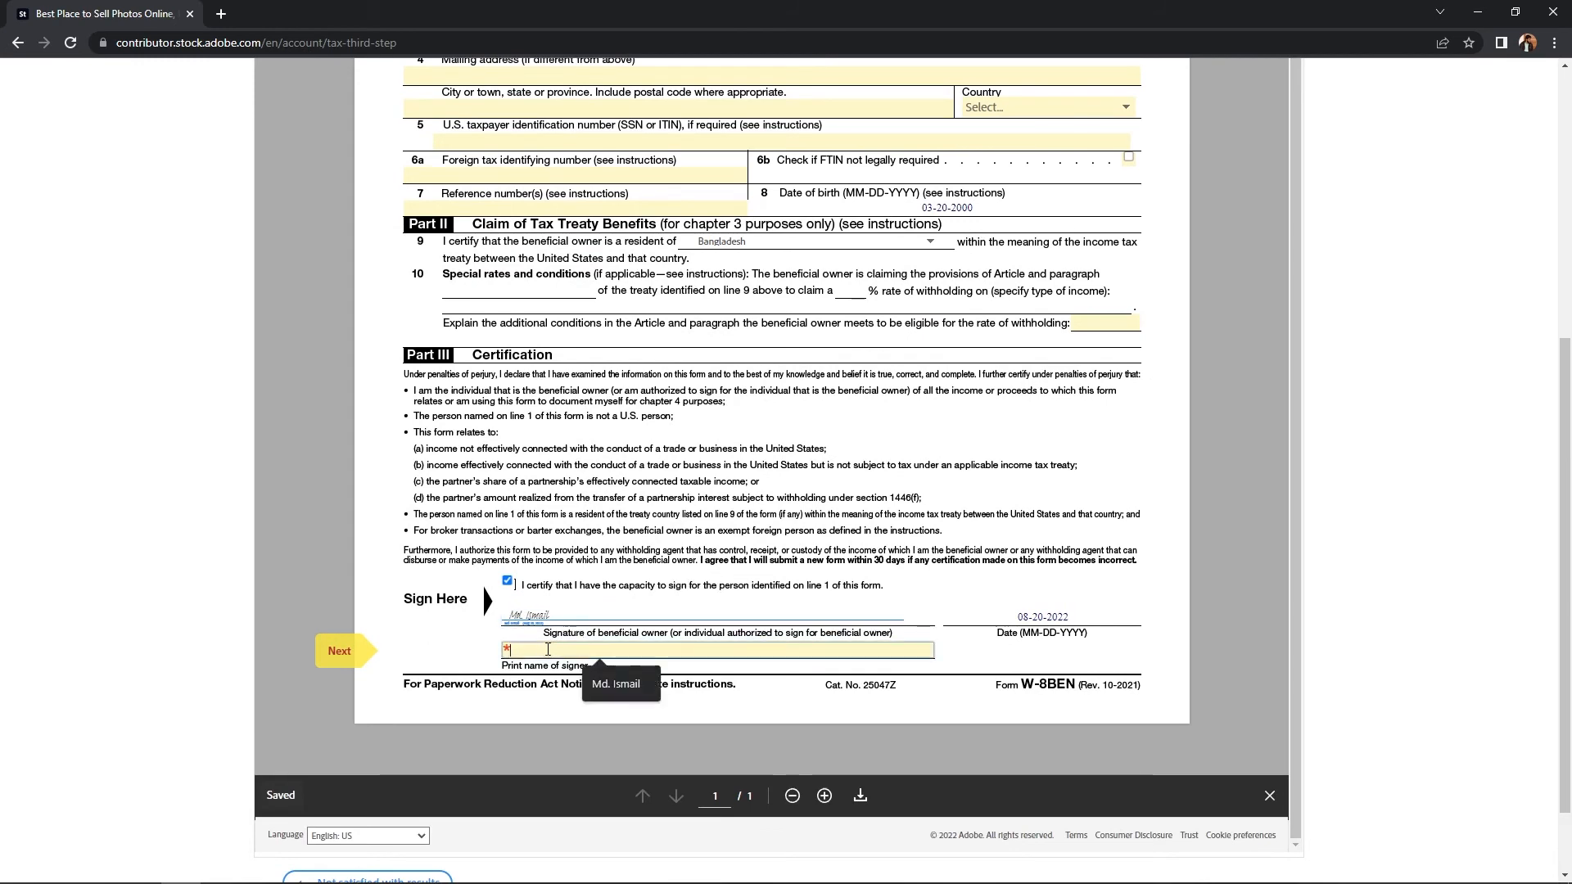
left_click(612, 684)
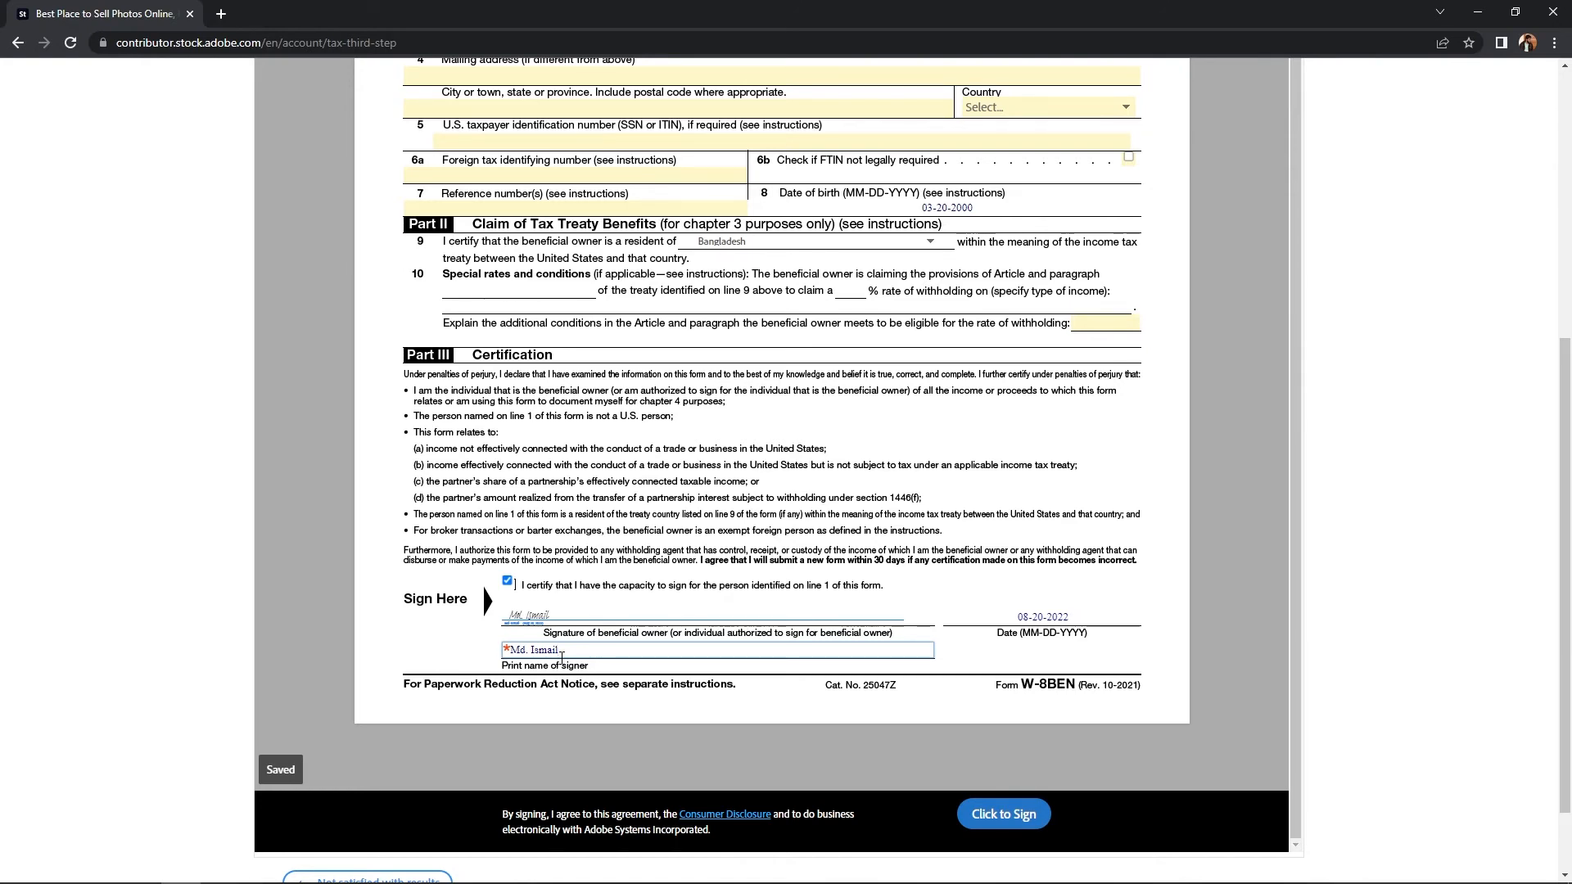
Step: Submit the signed W-8BEN, download a PDF copy, and return to the account page
left_click(980, 821)
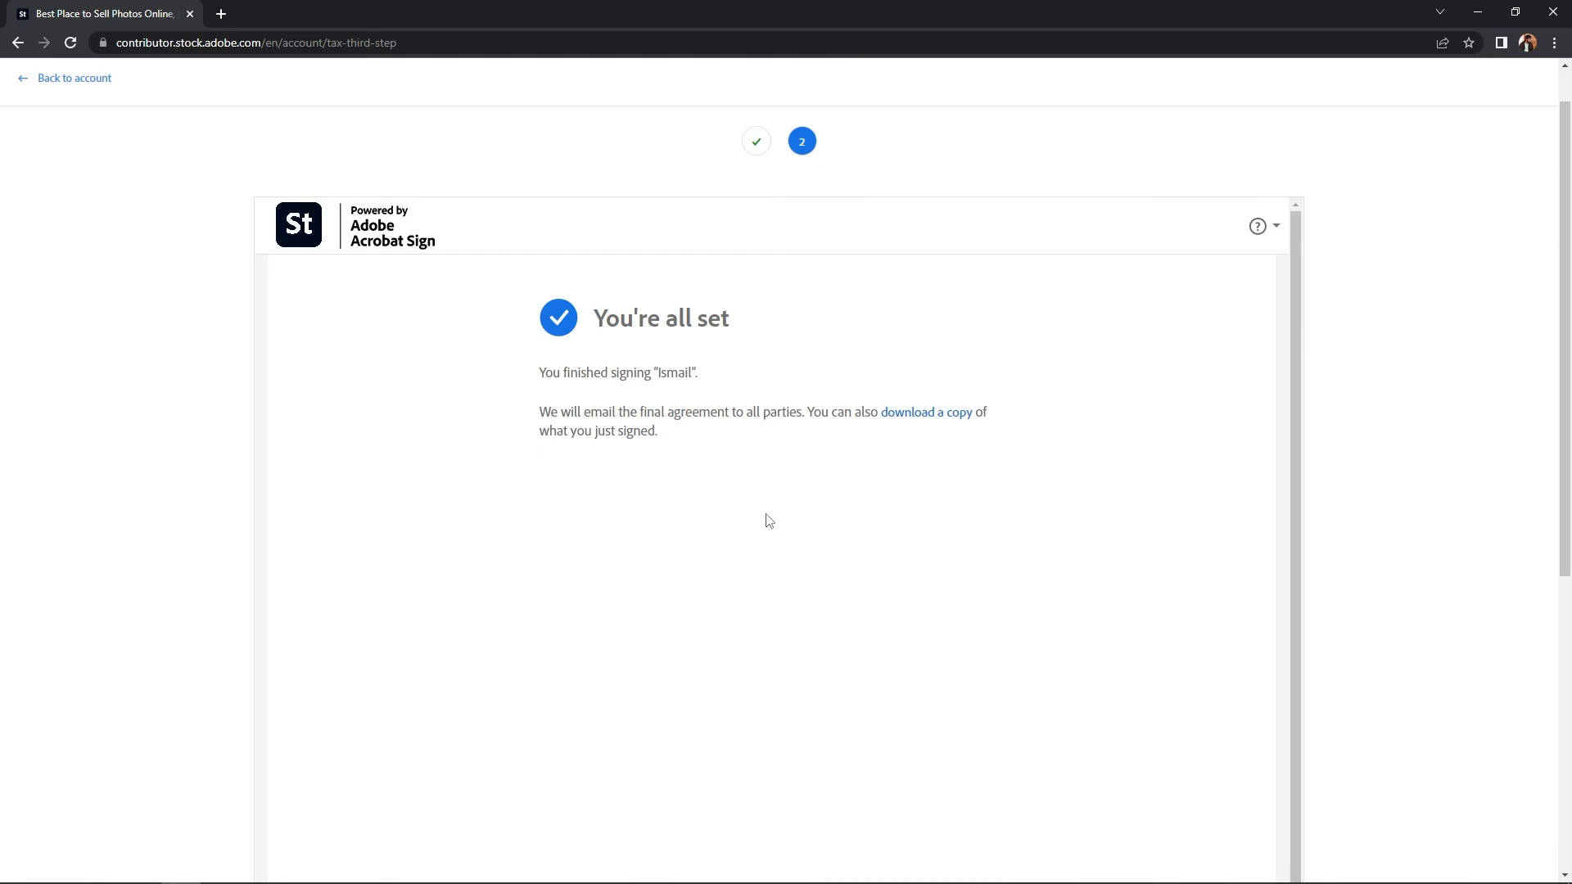
left_click(903, 415)
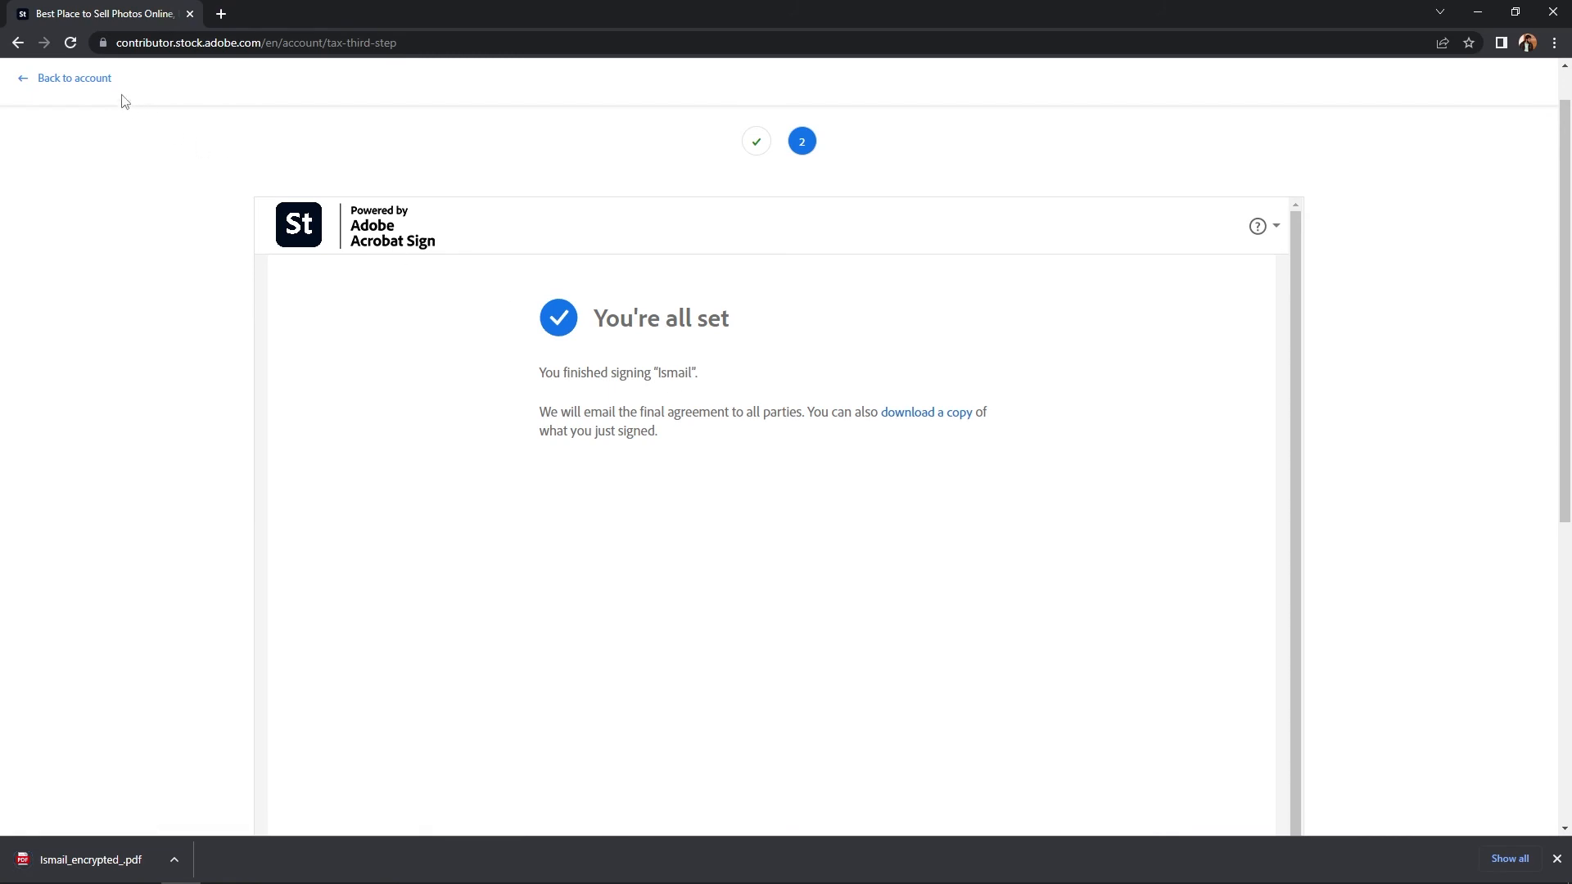
left_click(86, 80)
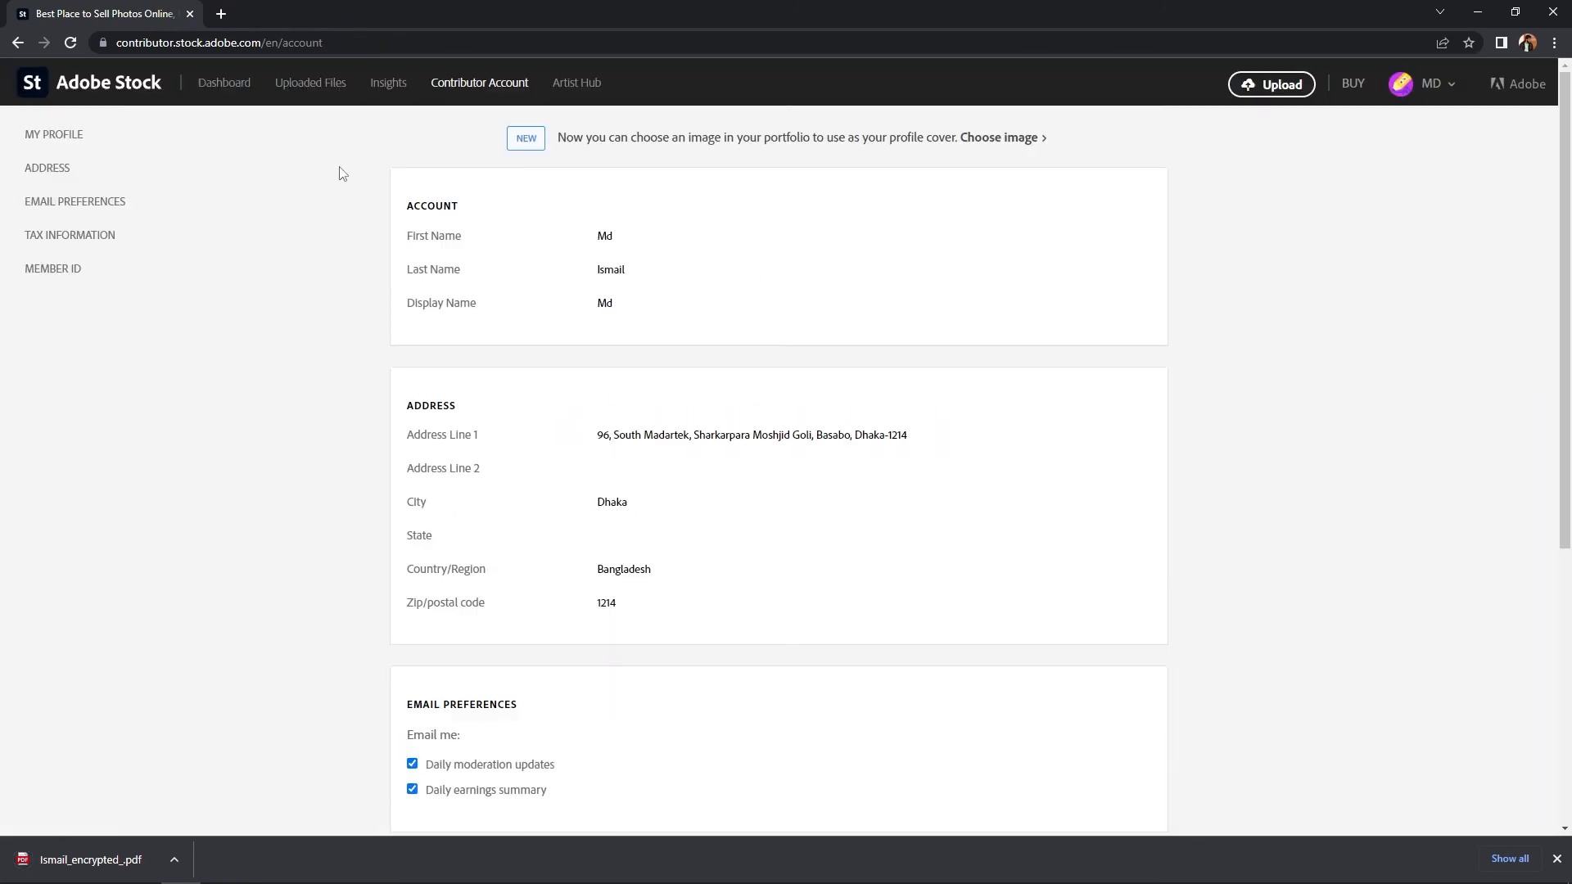
Step: Reload the account page and confirm Tax Information shows W-8BEN as Validated
left_click(72, 43)
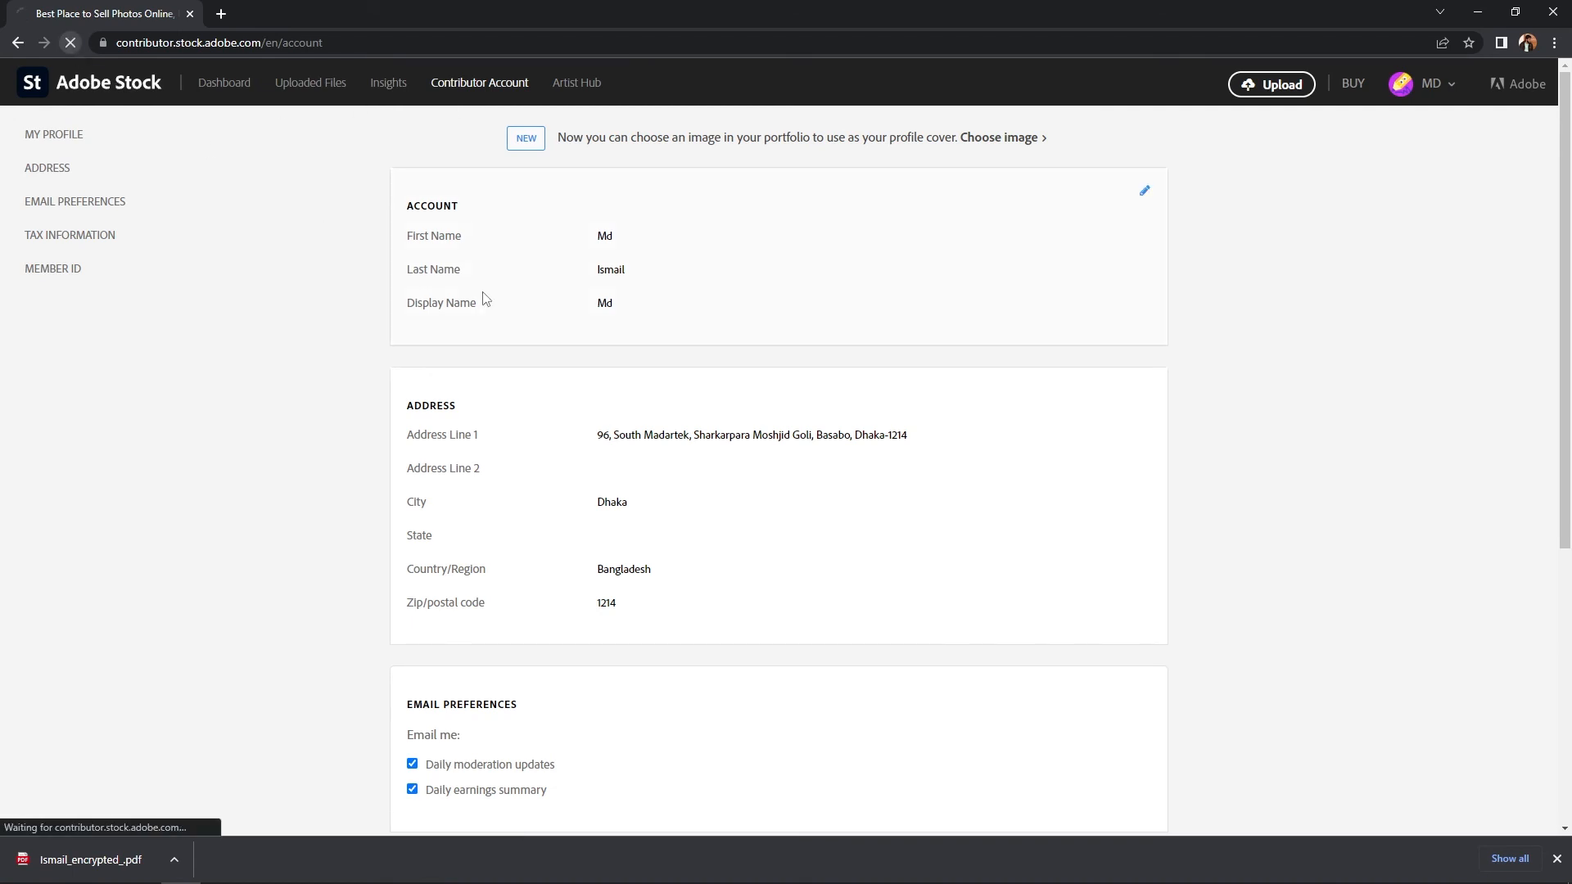
scroll(491, 299, "down", 5)
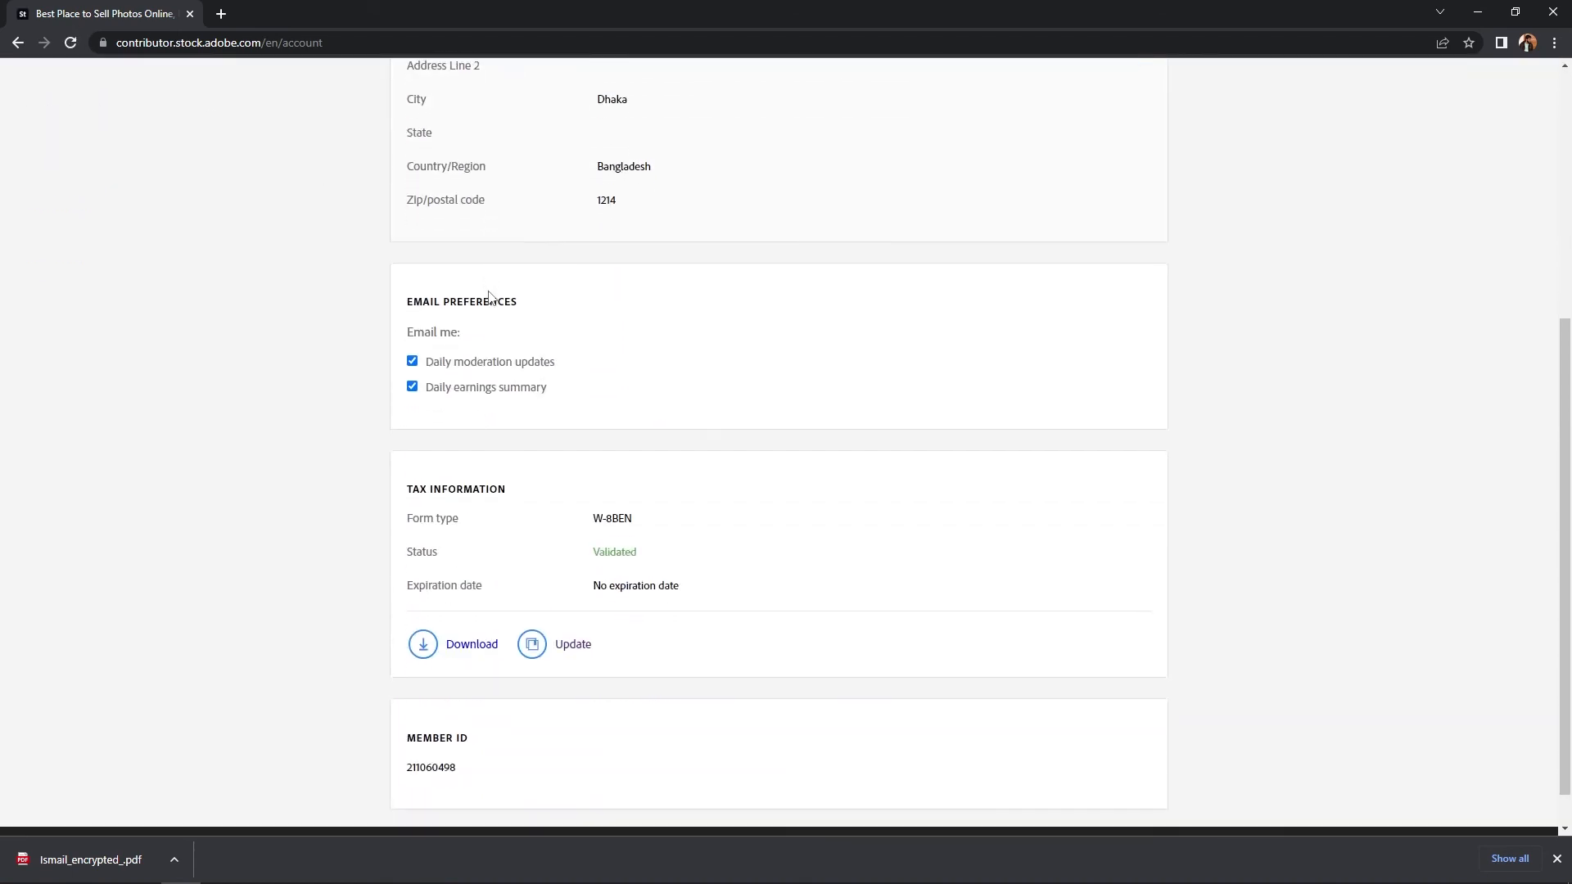